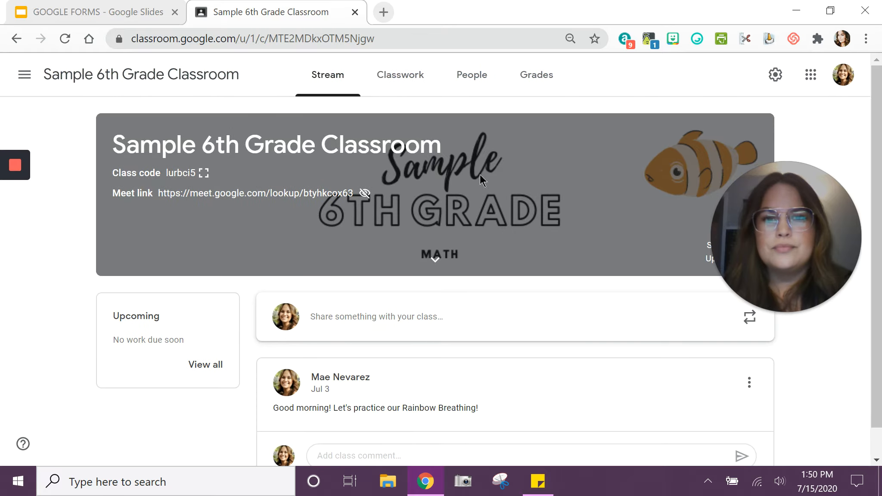
# Create a new quiz assignment in the Sample 6th Grade Classroom's classwork
pyautogui.click(435, 267)
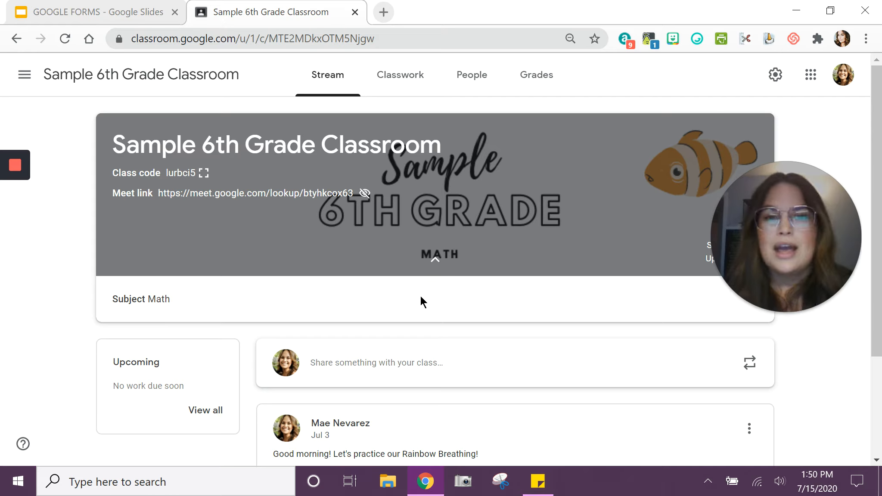
pyautogui.click(441, 270)
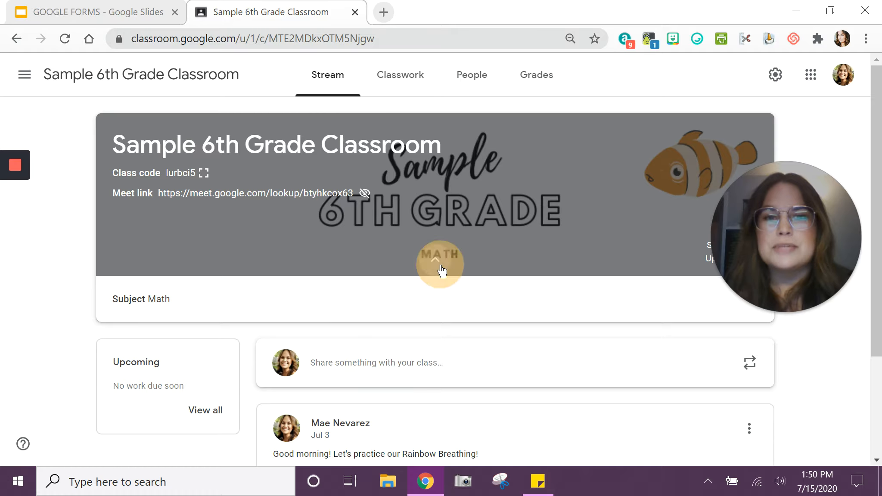
pyautogui.click(408, 82)
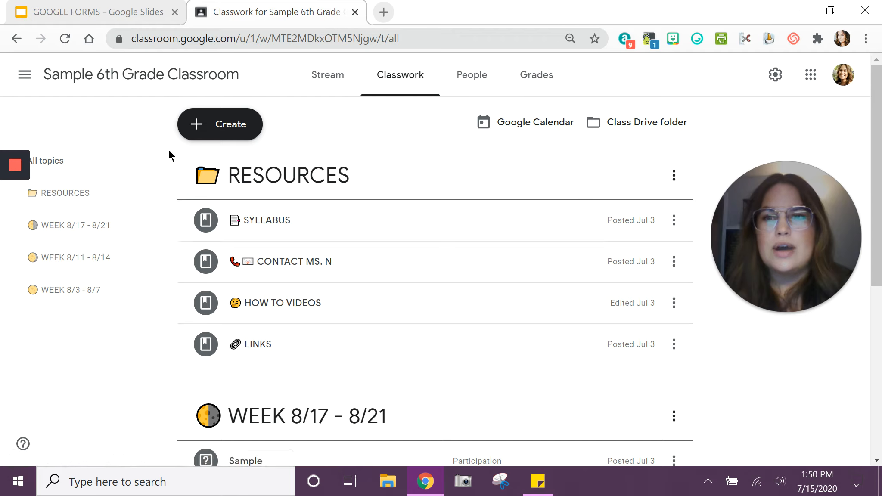
pyautogui.click(207, 129)
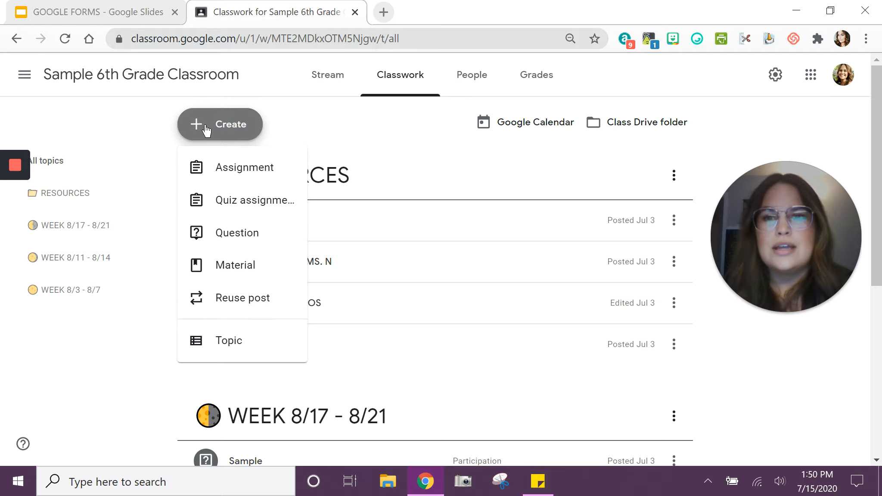
pyautogui.click(239, 212)
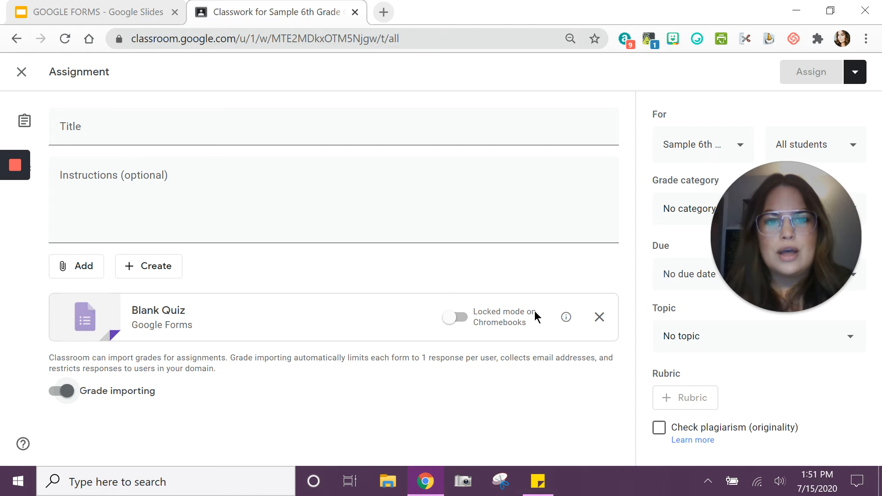
# Try locked mode on Chromebooks for the attached Blank Quiz and switch it back off
pyautogui.click(457, 317)
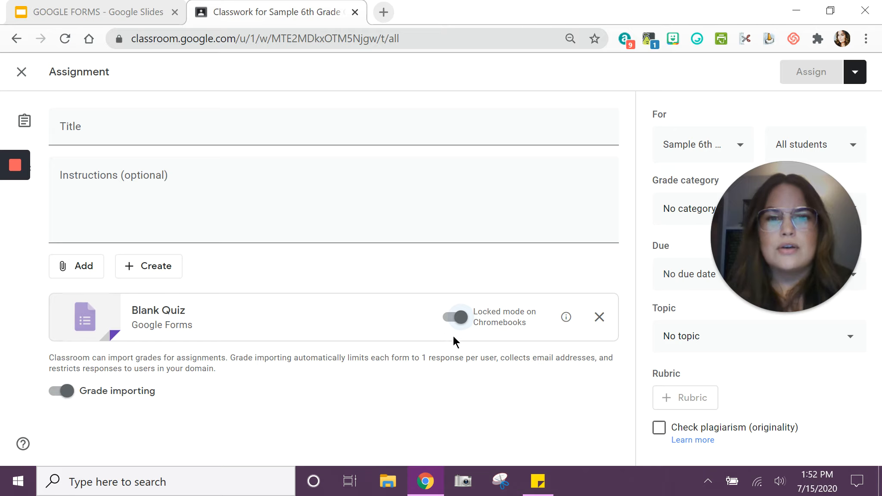
pyautogui.click(449, 321)
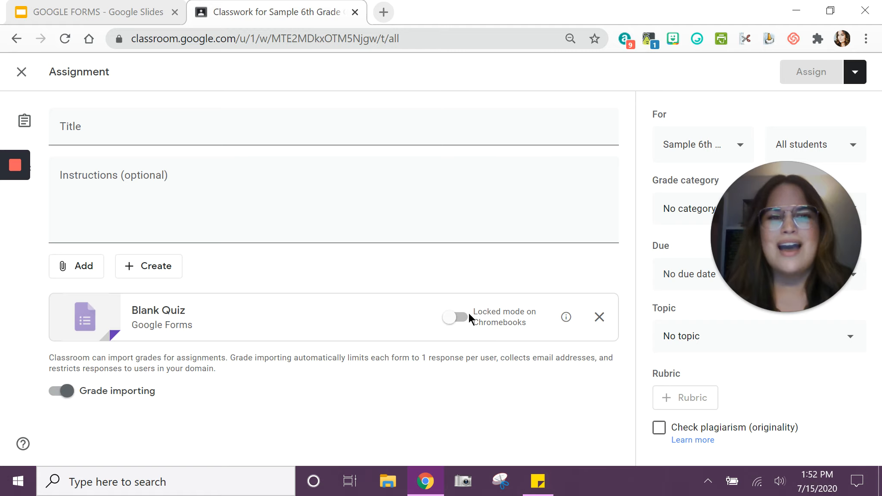
# Assign the quiz to the topic WEEK 8/17 - 8/21 and to the assessment grade category
pyautogui.moveTo(784, 236); pyautogui.dragTo(600, 188)
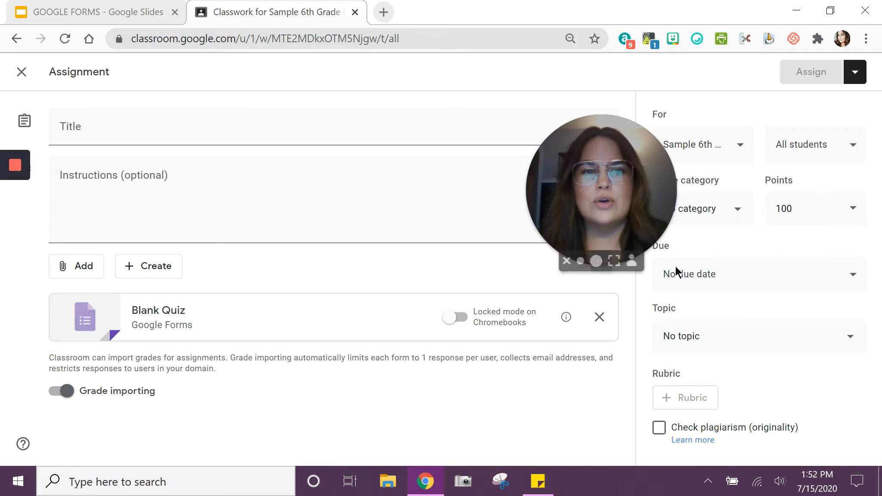
pyautogui.click(741, 338)
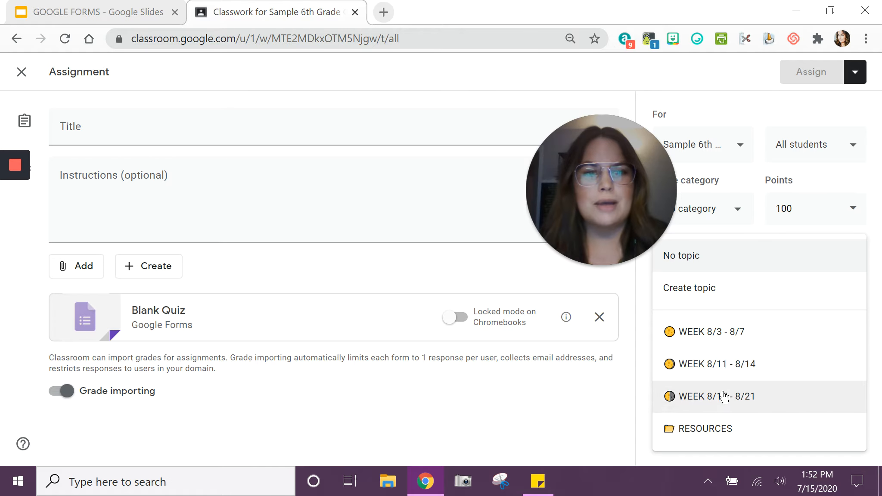
pyautogui.click(723, 398)
pyautogui.click(717, 209)
pyautogui.click(703, 249)
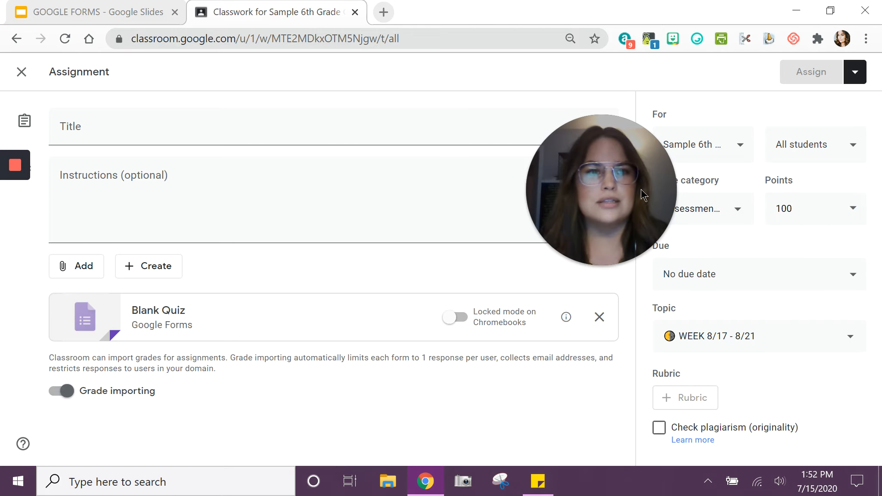
# Set the assignment's due date to Jul 28, 2020
pyautogui.moveTo(634, 188); pyautogui.dragTo(791, 271)
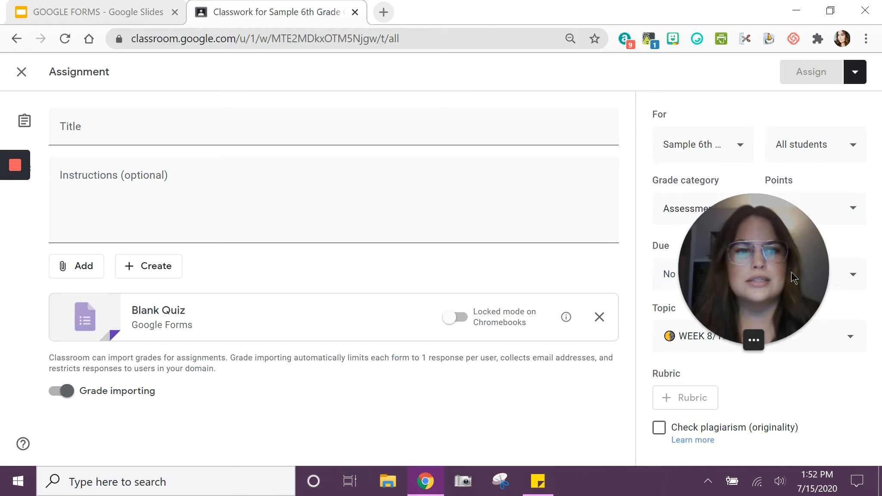
pyautogui.click(785, 277)
pyautogui.click(778, 330)
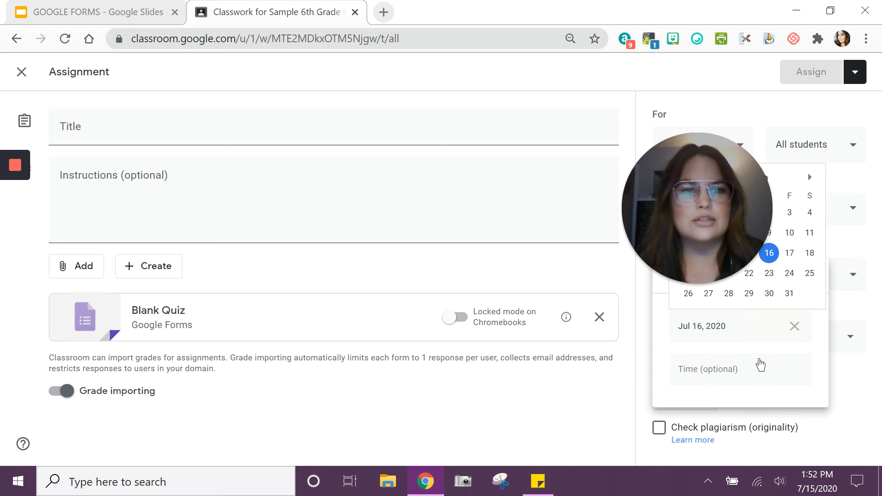
pyautogui.click(729, 293)
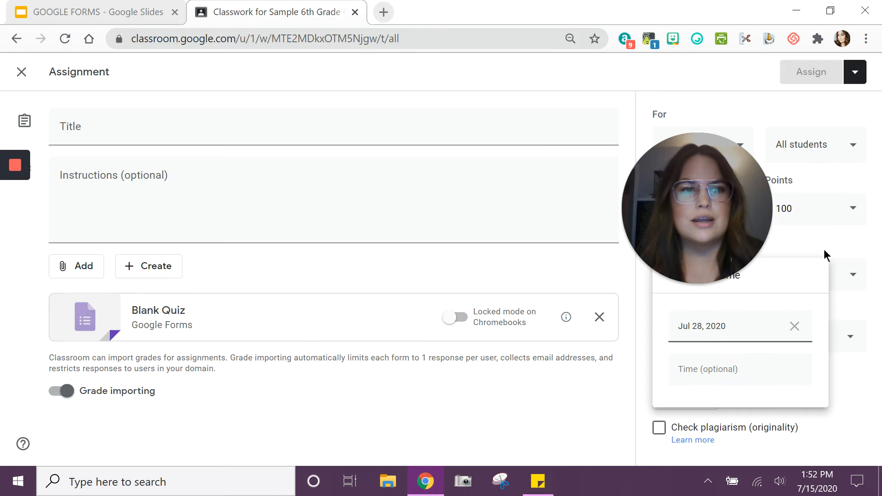
pyautogui.click(826, 245)
# Title the assignment "Math Quiz" and enter "Directions" as its instructions
pyautogui.click(267, 134)
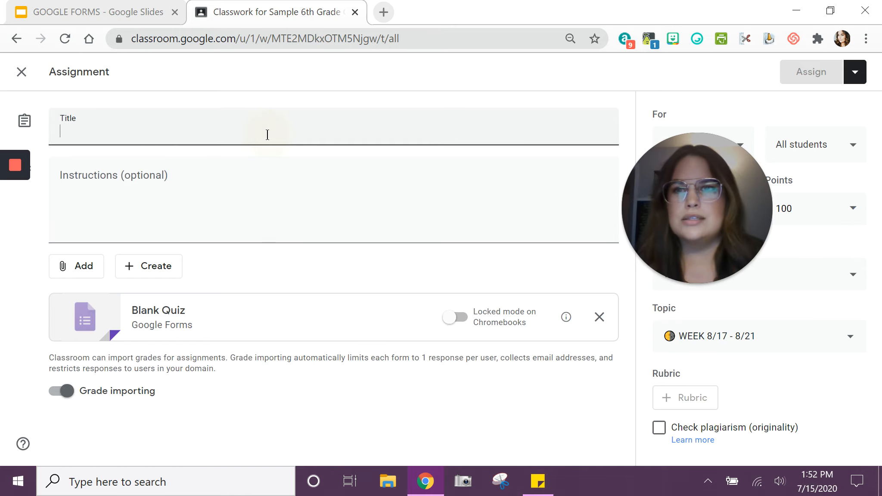
pyautogui.write('Math')
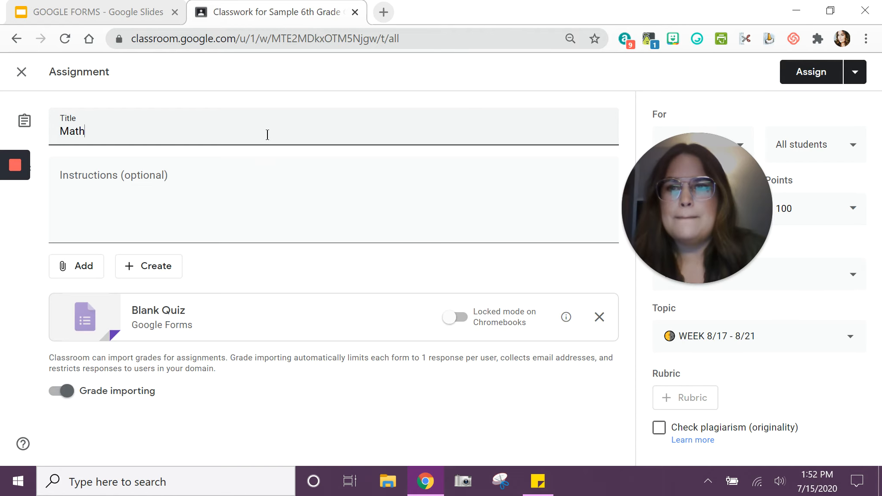
pyautogui.write(' Quix')
pyautogui.press('BackSpace')
pyautogui.write('z')
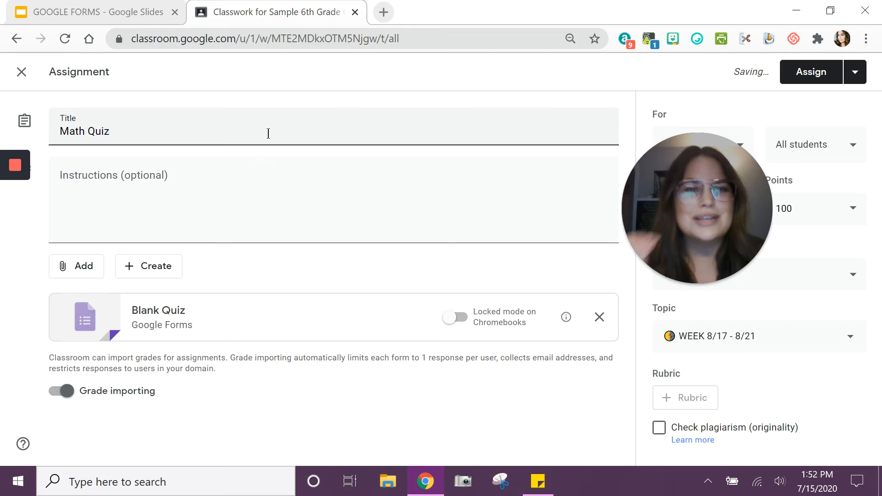
pyautogui.click(208, 172)
pyautogui.write('Directions')
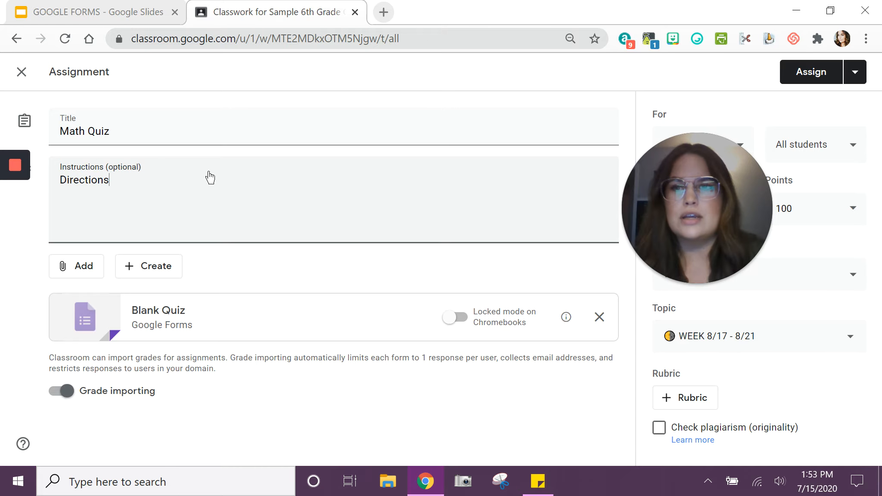
# Open the attached Blank Quiz form for editing
pyautogui.moveTo(683, 221); pyautogui.dragTo(739, 248)
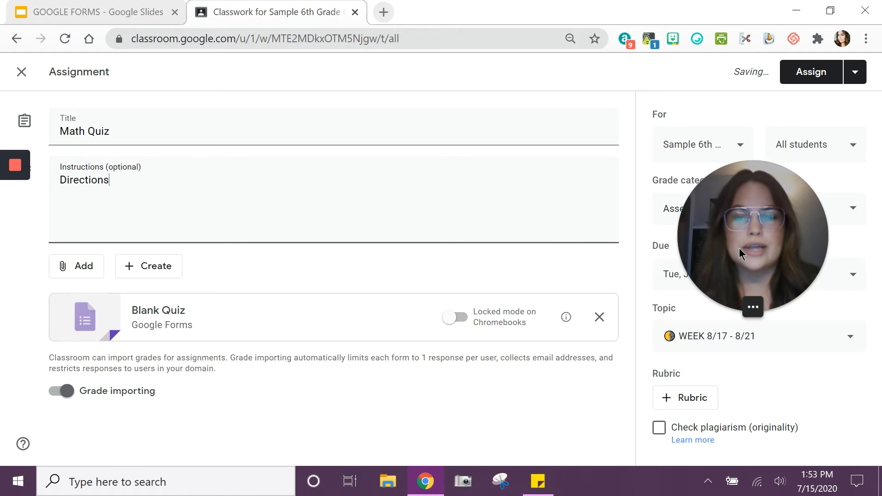
pyautogui.click(156, 318)
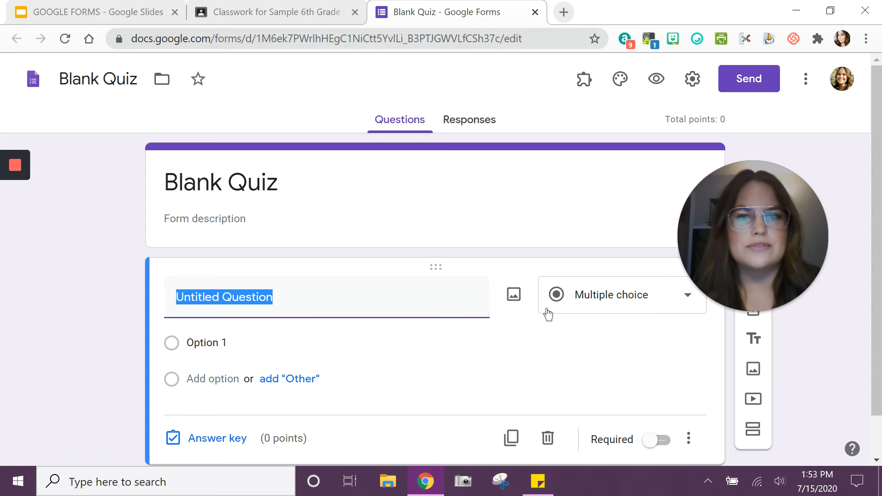
pyautogui.moveTo(718, 310)
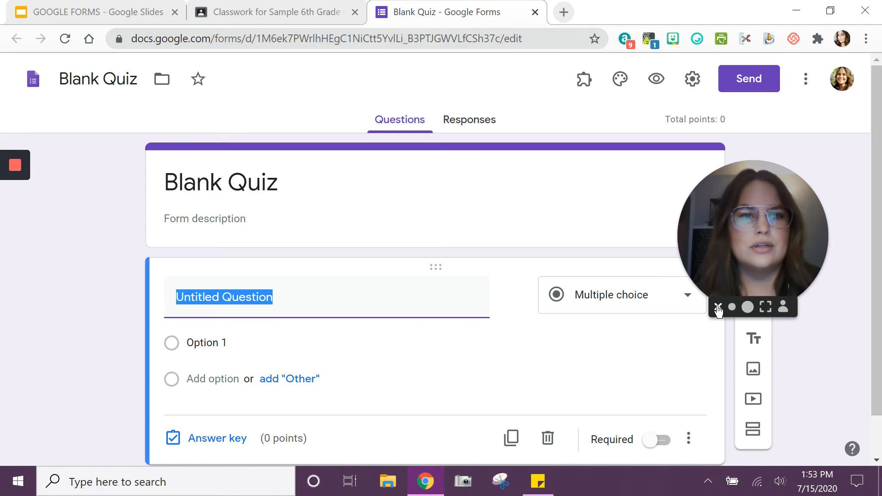
pyautogui.click(718, 307)
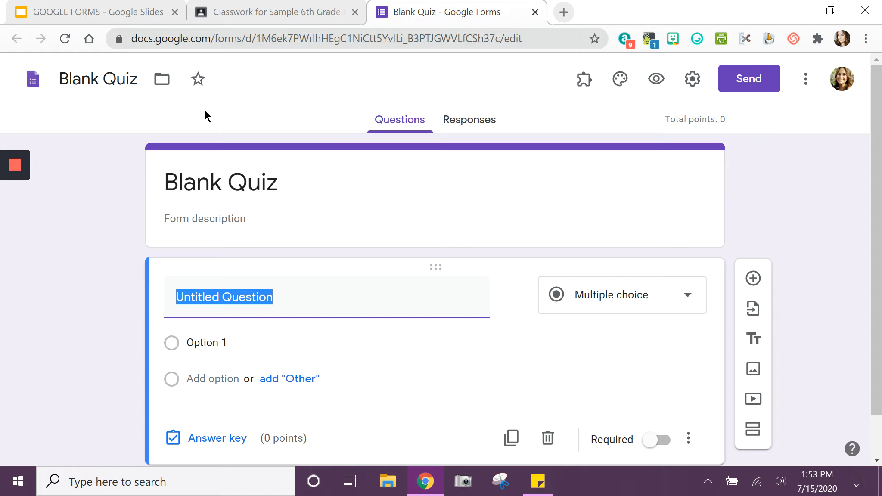
# Rename the form file to "Math Quiz Monday"
pyautogui.click(89, 79)
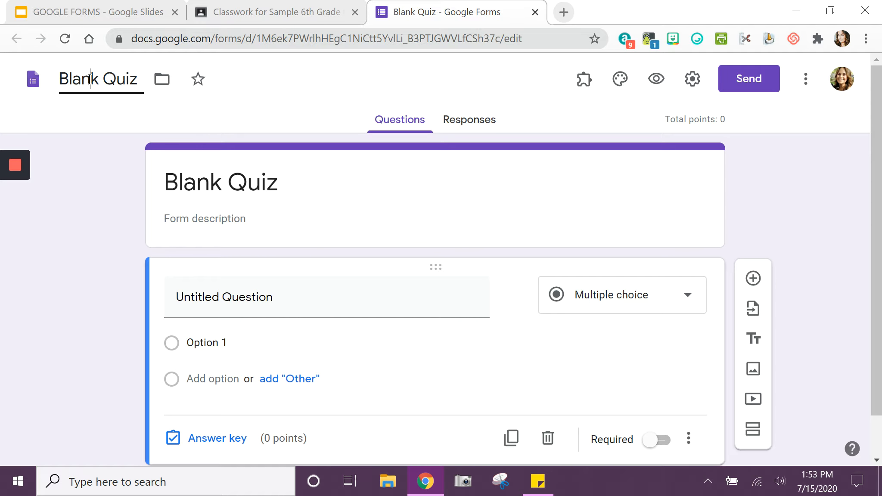
pyautogui.doubleClick(88, 79)
pyautogui.tripleClick(89, 79)
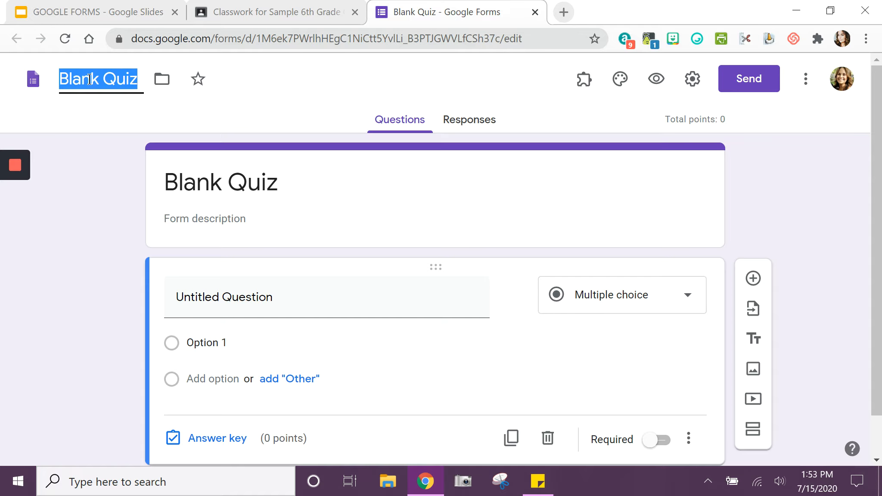
pyautogui.write('Math Q')
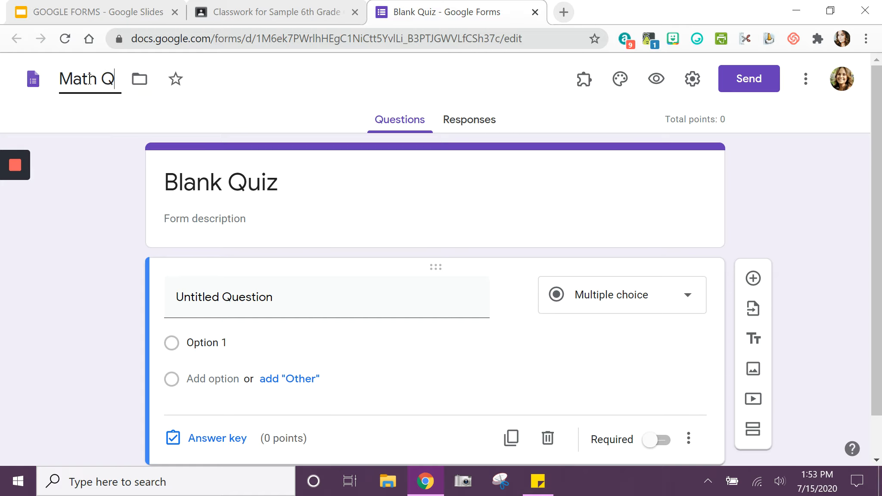
pyautogui.write('uiz Monday')
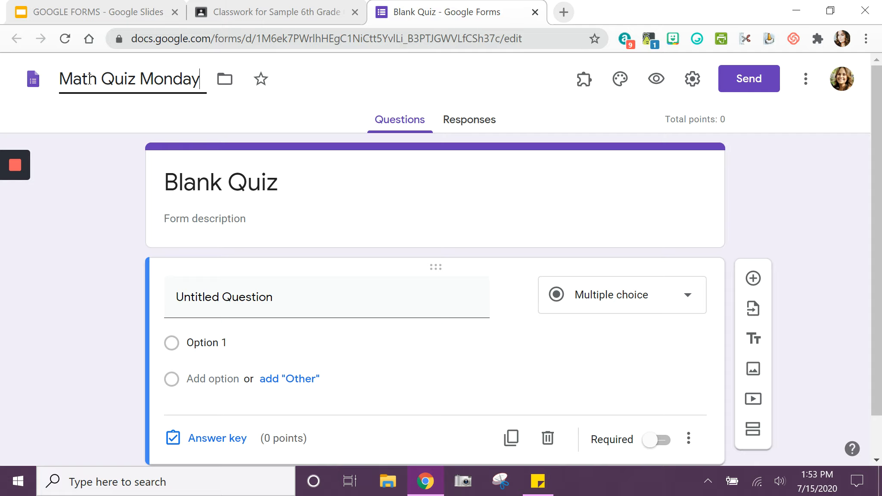
pyautogui.click(129, 189)
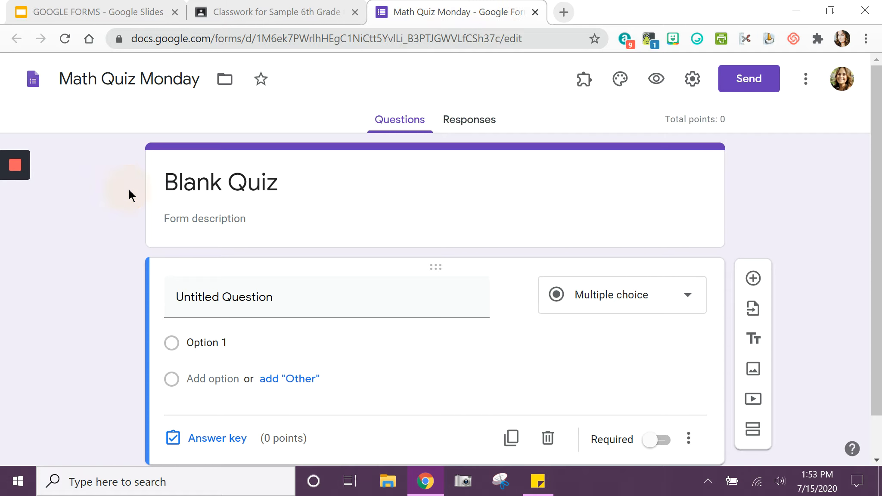
# Change the form's heading to "Math Quiz" and fill its description with lines numbered "1." and "2."
pyautogui.tripleClick(202, 181)
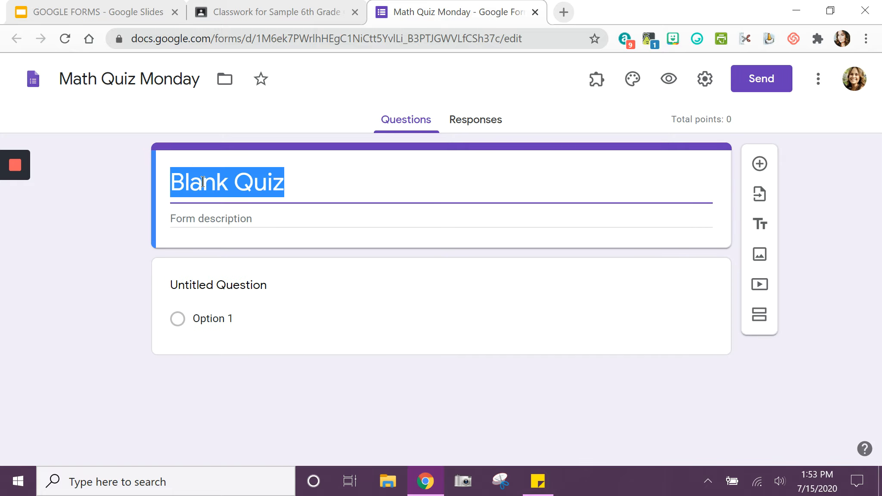
pyautogui.write('Math ')
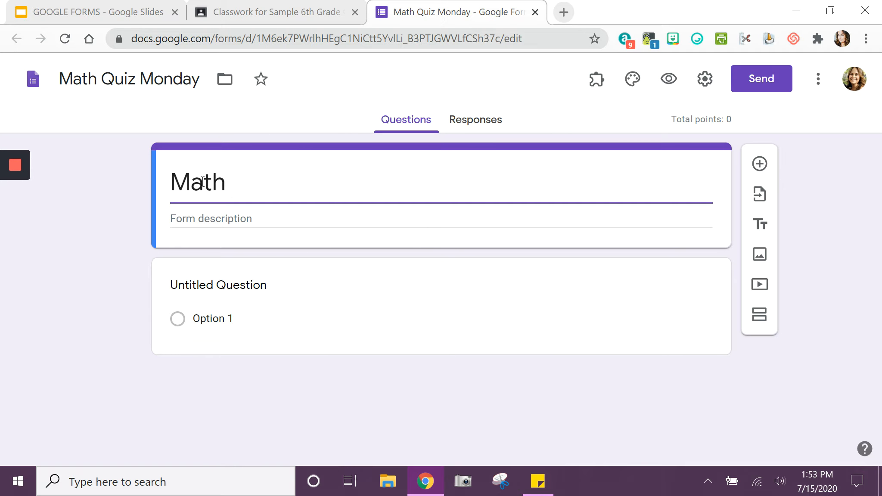
pyautogui.write('Quiz')
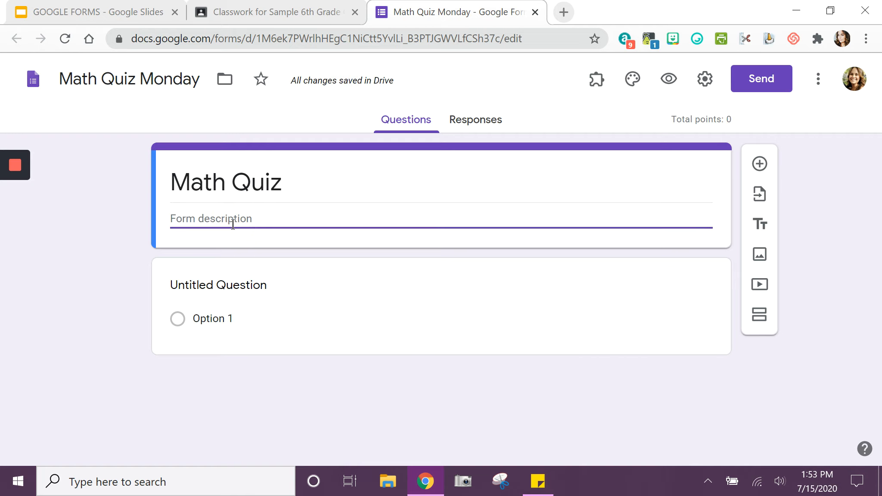
pyautogui.write('1.')
pyautogui.press('Return')
pyautogui.write('2.')
pyautogui.press('Return')
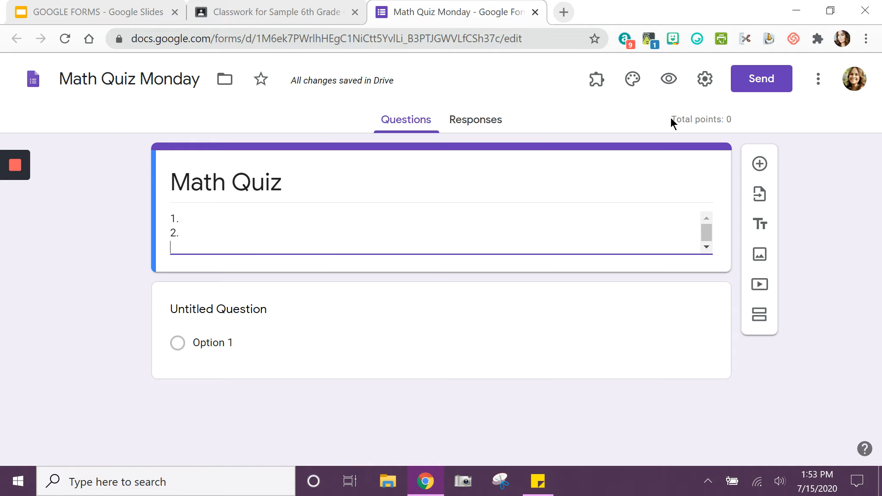
pyautogui.moveTo(669, 118); pyautogui.dragTo(746, 120)
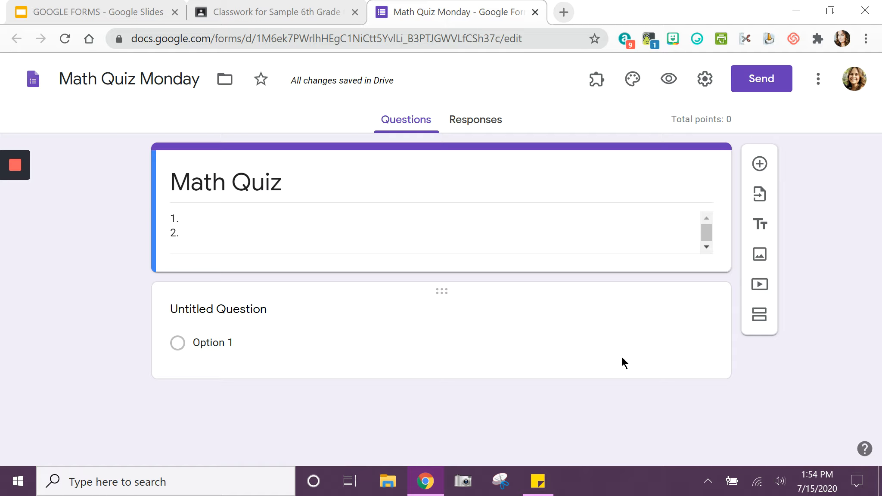
# In the form's general settings, enable collecting email addresses and limit respondents to 1 response
pyautogui.click(702, 84)
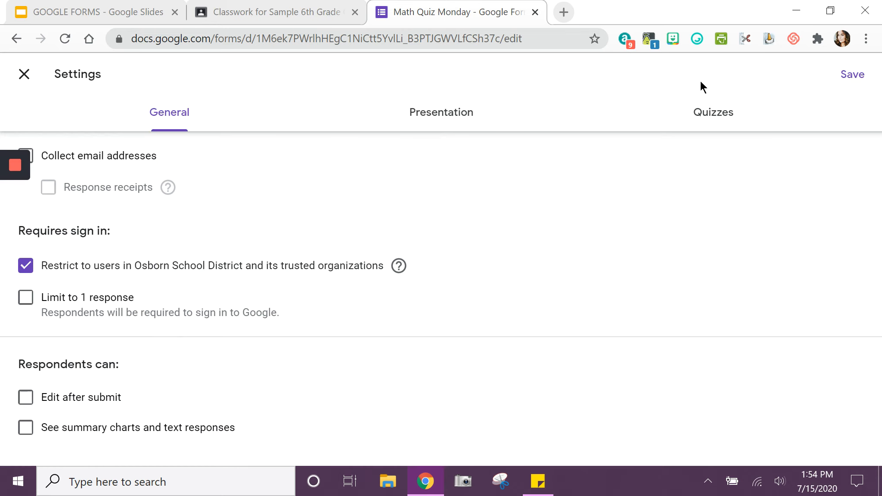
pyautogui.click(42, 159)
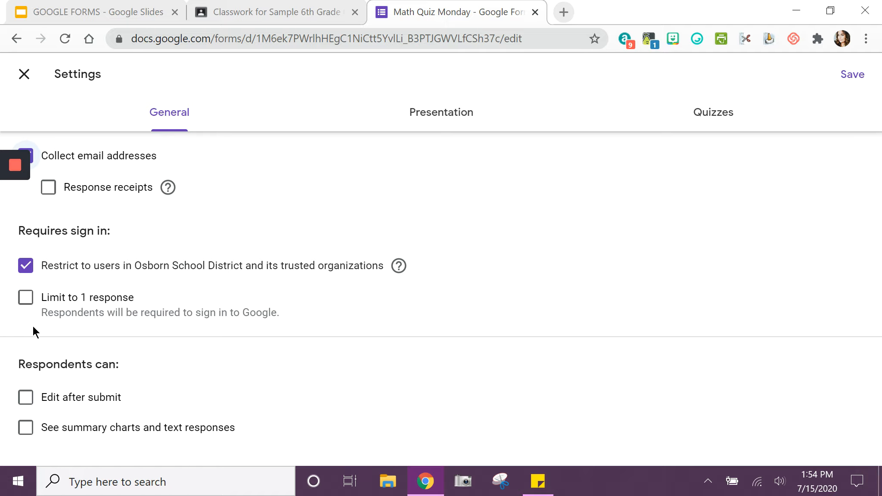
pyautogui.click(25, 297)
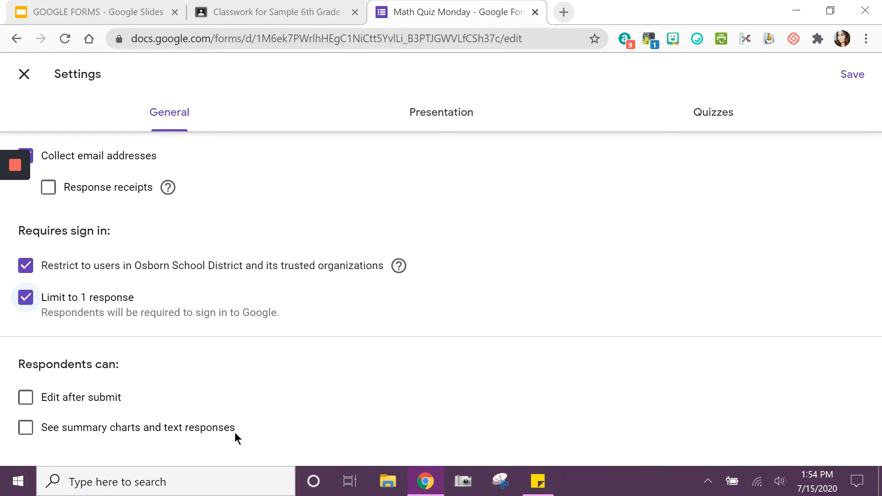
# In the form's presentation settings, set the confirmation message to "Hufflepuffs are awesome!"
pyautogui.click(438, 121)
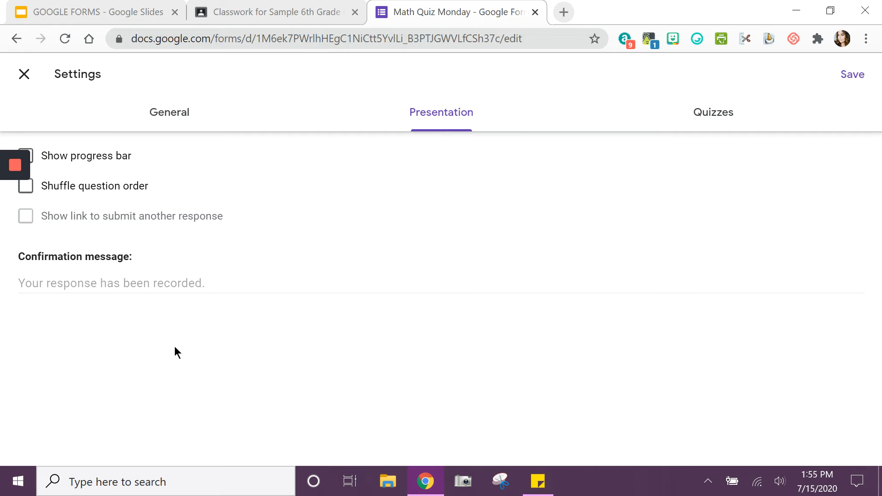
pyautogui.click(175, 286)
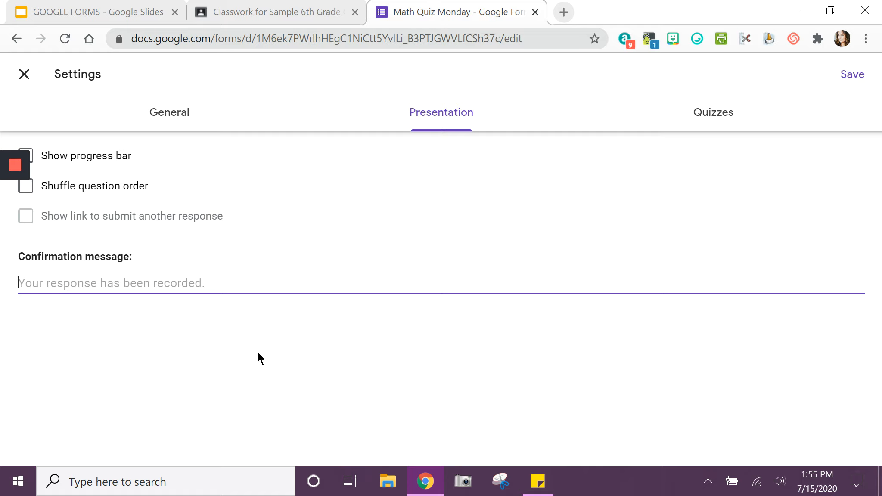
pyautogui.write('Huff')
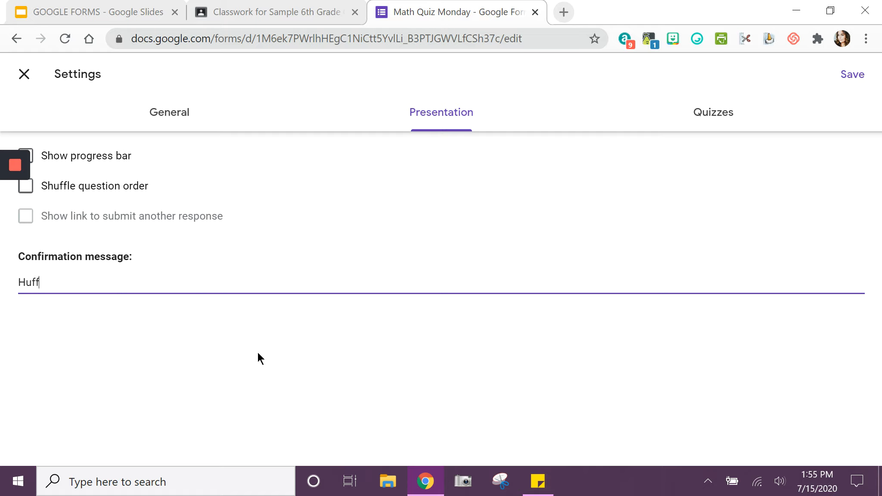
pyautogui.write('lepuffs are awesome!')
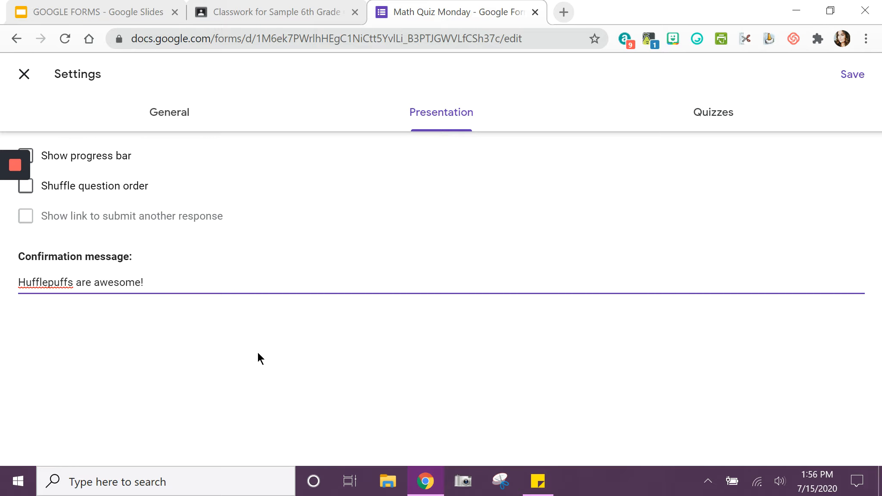
pyautogui.click(257, 352)
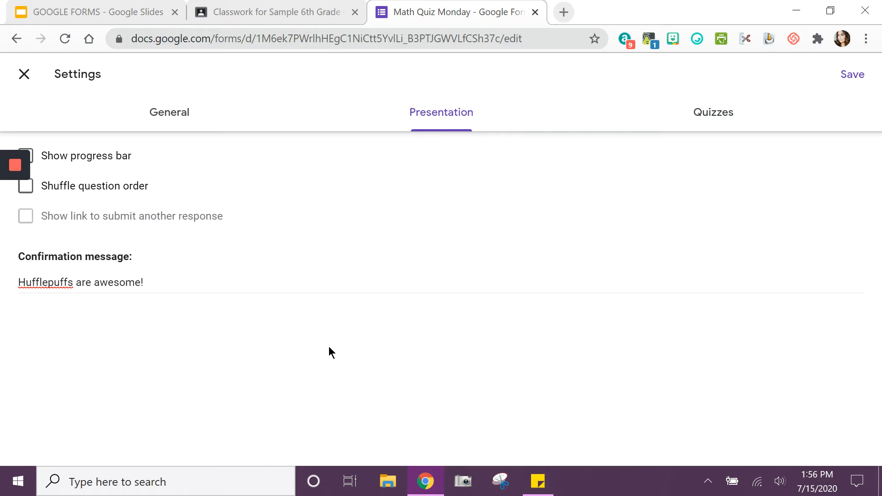
# In the quiz settings, stop respondents from seeing missed questions and correct answers, and save the form settings
pyautogui.click(722, 124)
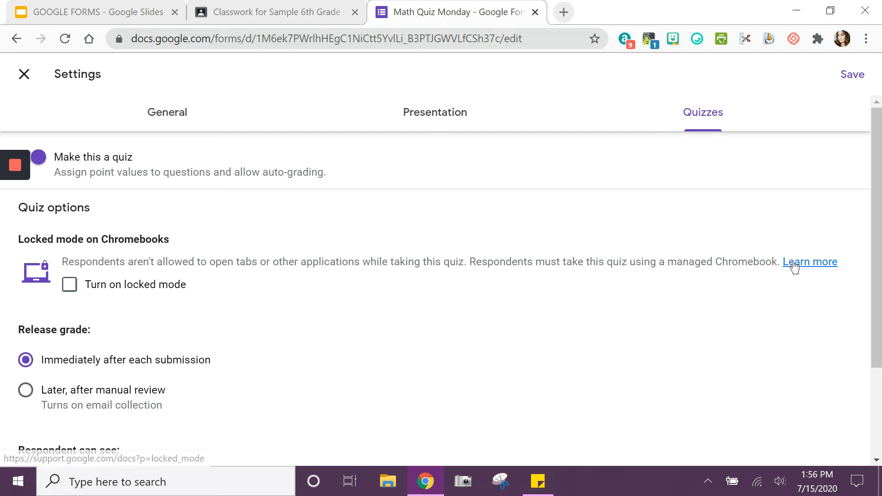
pyautogui.scroll(-2, 571, 302)
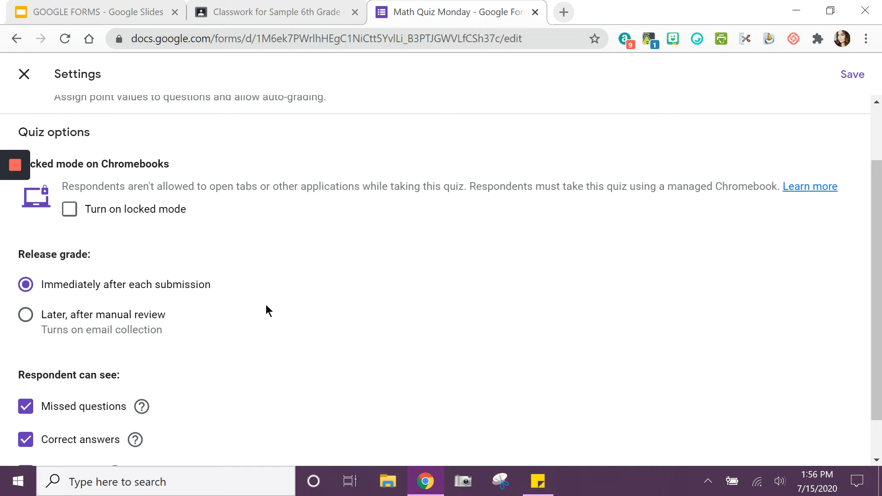
pyautogui.scroll(-2, 272, 308)
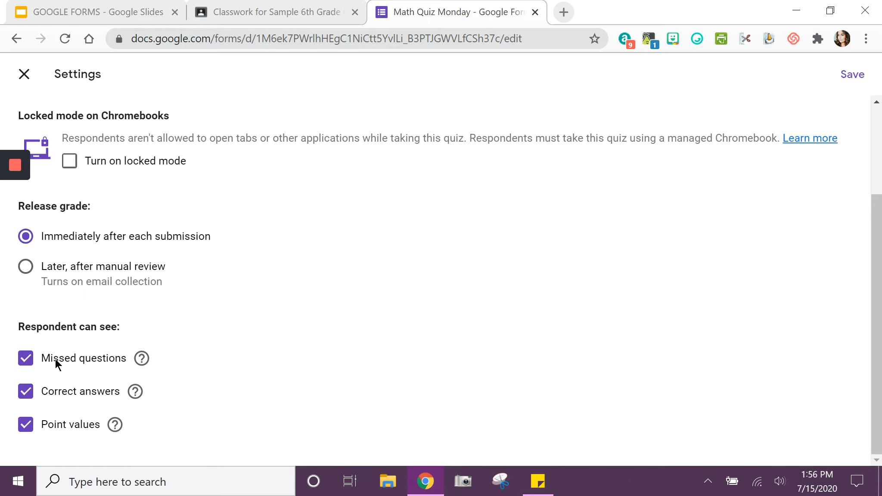
pyautogui.moveTo(143, 361)
pyautogui.moveTo(133, 391)
pyautogui.moveTo(118, 429)
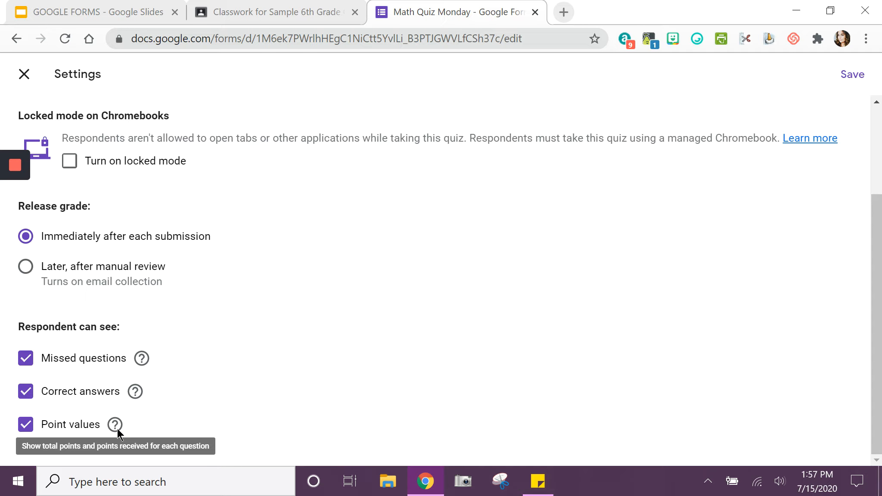
pyautogui.click(26, 393)
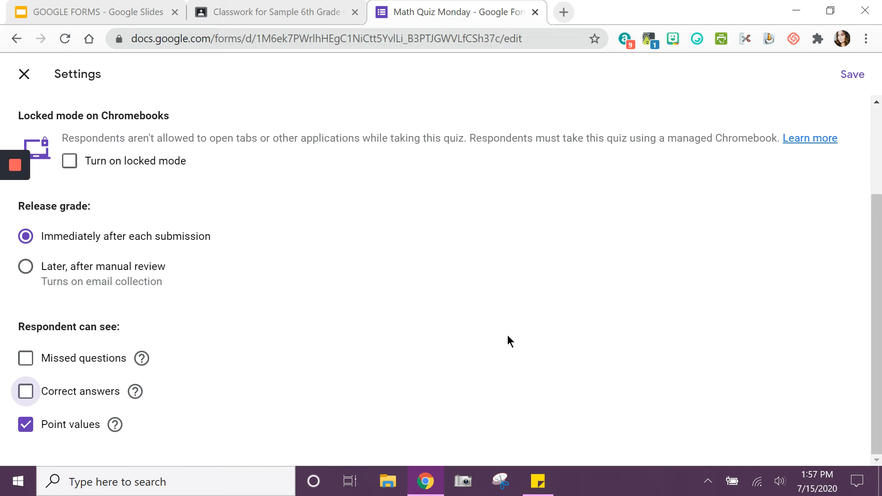
pyautogui.scroll(3, 507, 336)
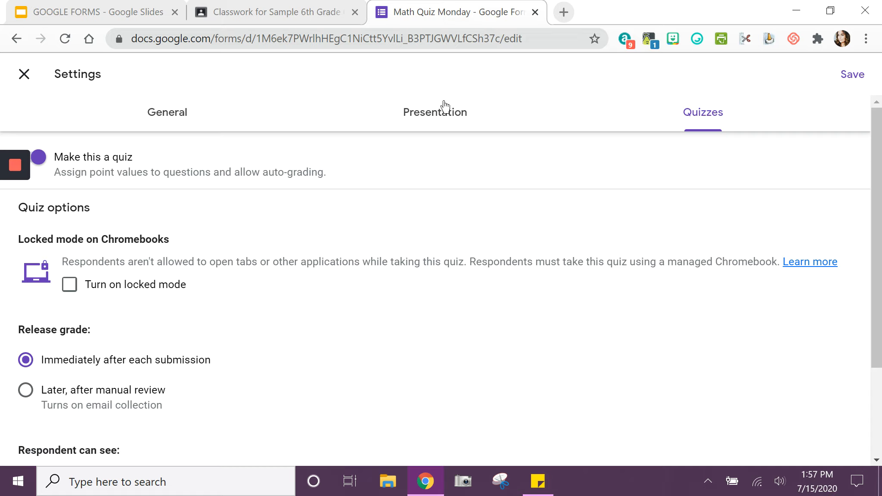
pyautogui.click(848, 75)
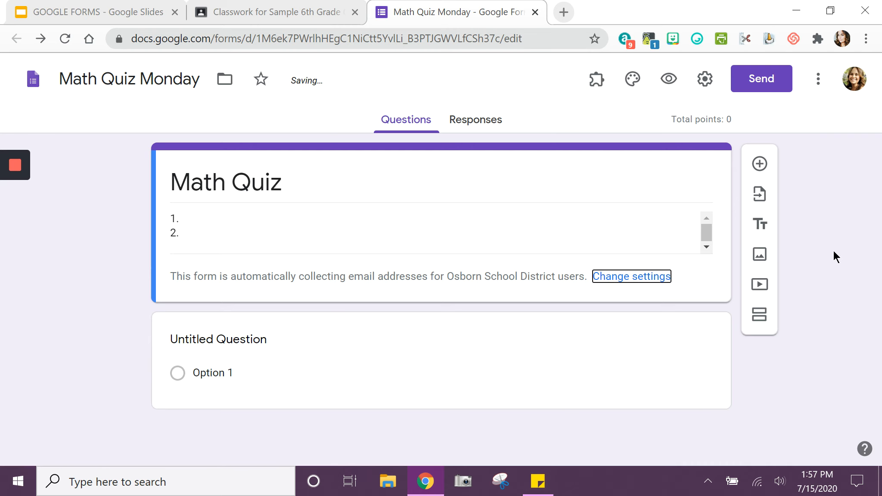
pyautogui.click(816, 249)
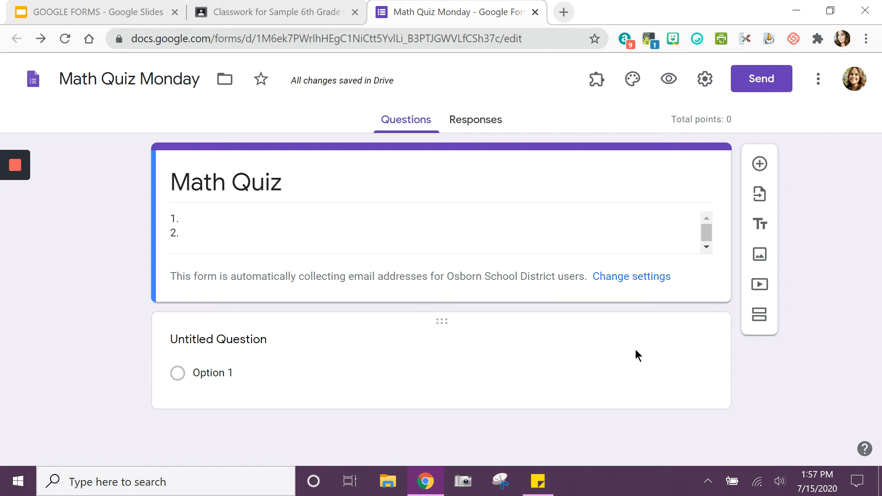
# Replace the untitled question's text with "What is 4+5?"
pyautogui.click(227, 340)
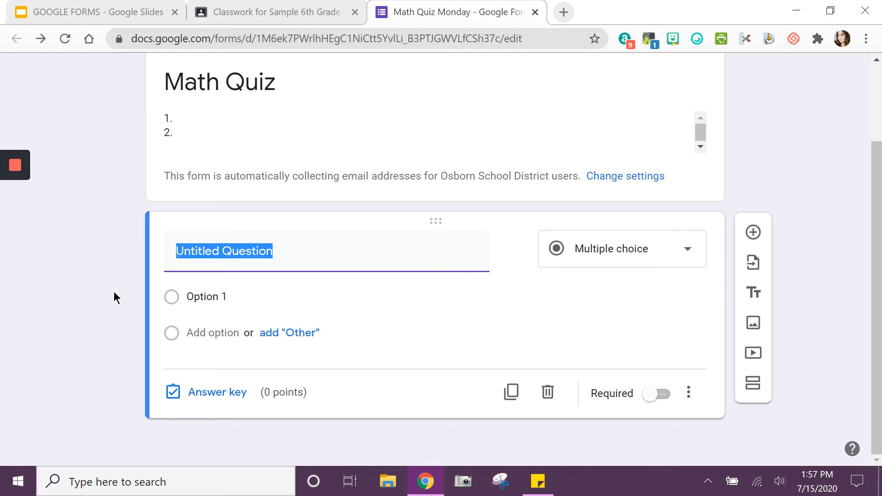
pyautogui.write('WHat')
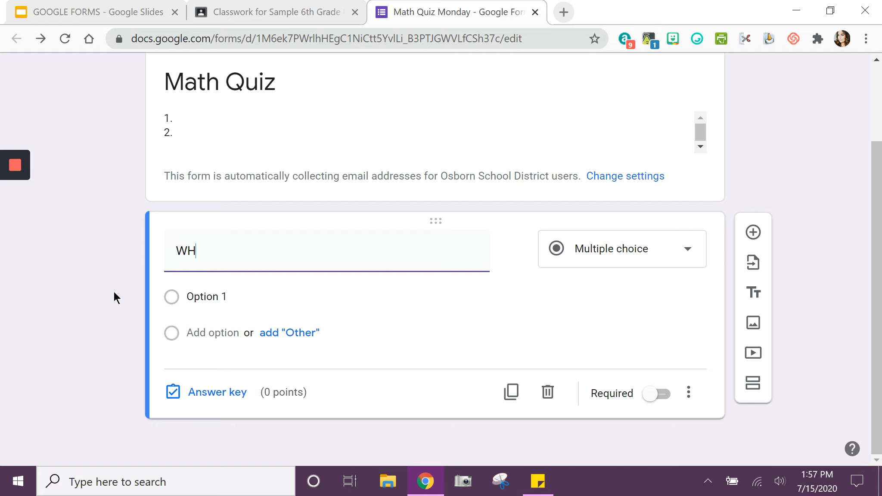
pyautogui.press('BackSpace')
pyautogui.press('BackSpace')
pyautogui.press('BackSpace')
pyautogui.write('hat is 4+5?')
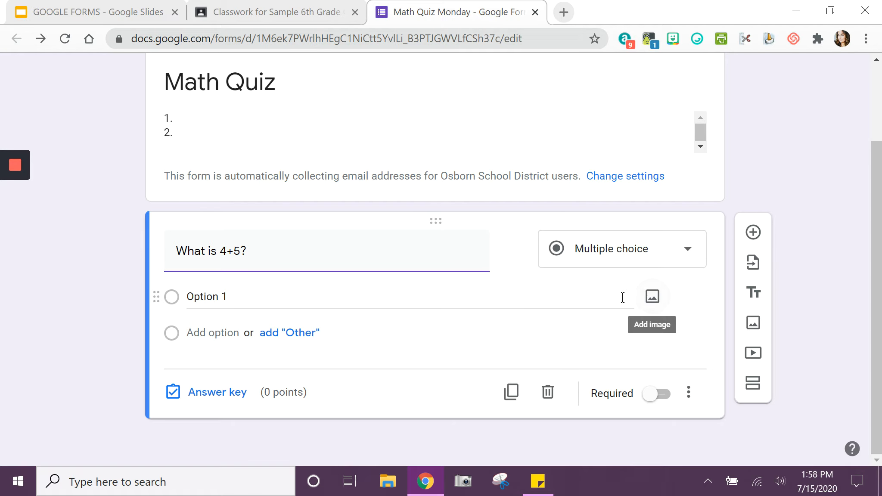
# Give the 4+5 question the answer options 8, 10, 7 and 9, and make it required
pyautogui.click(219, 296)
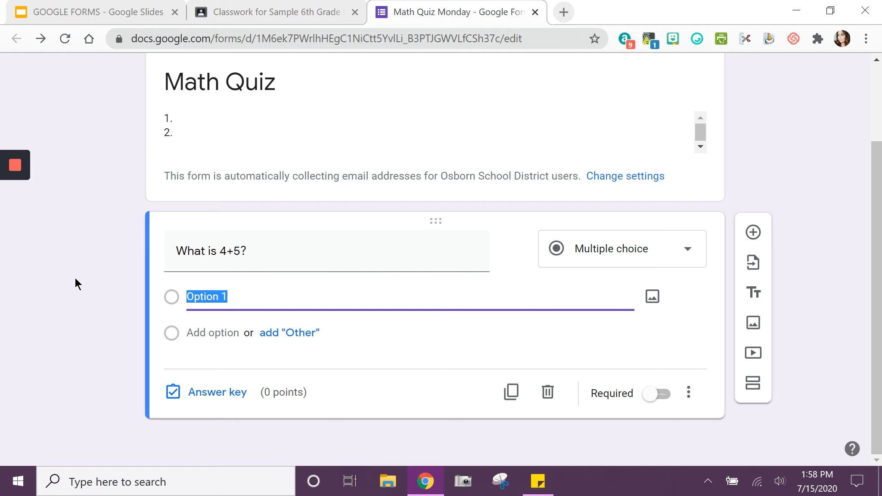
pyautogui.write('8')
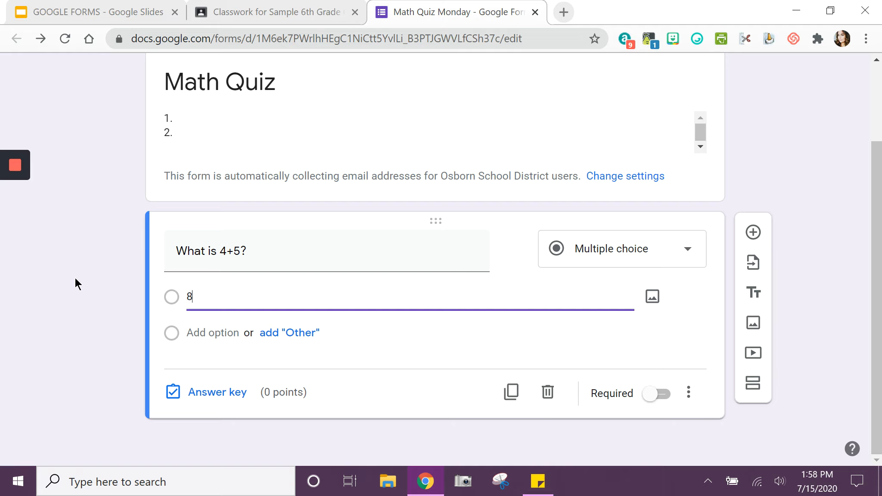
pyautogui.click(198, 331)
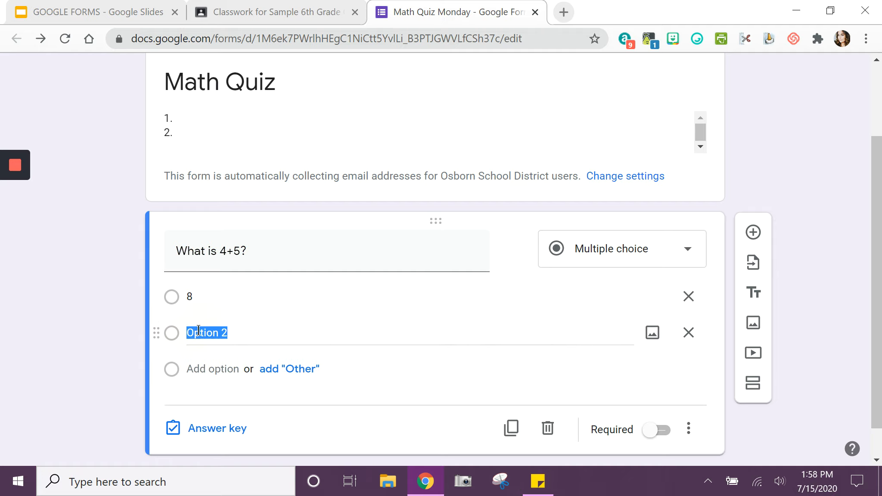
pyautogui.write('10')
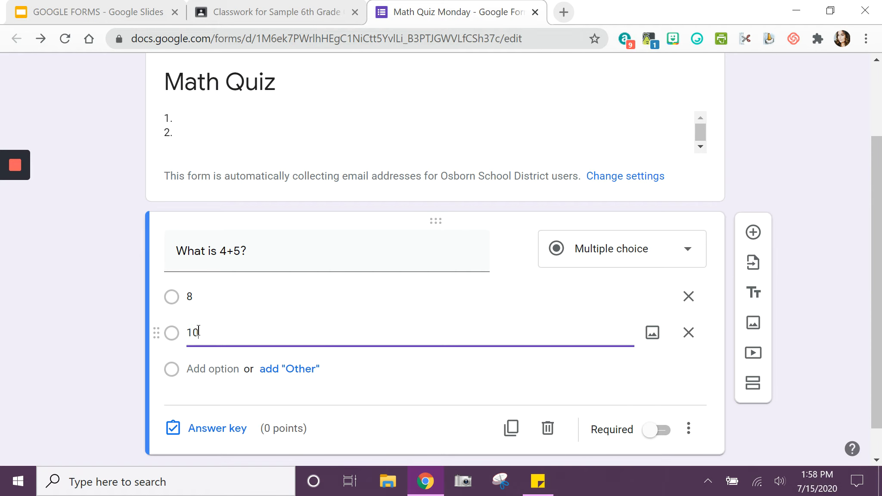
pyautogui.click(213, 368)
pyautogui.write('7')
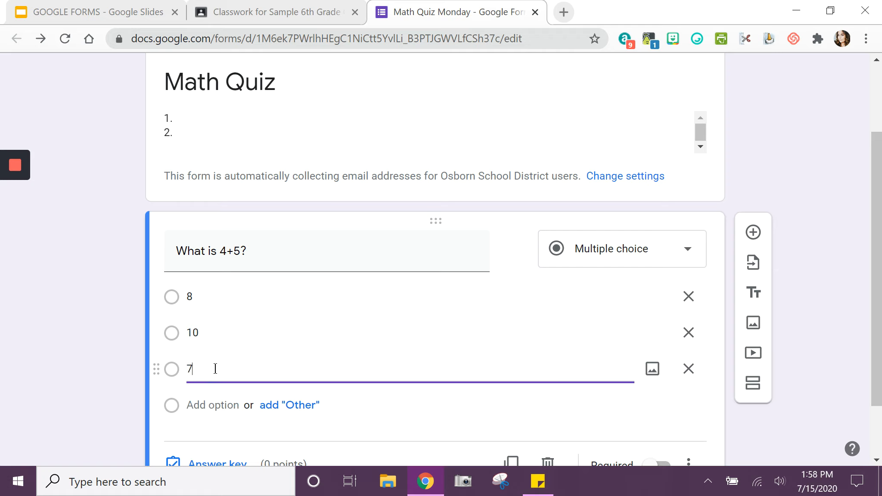
pyautogui.click(215, 405)
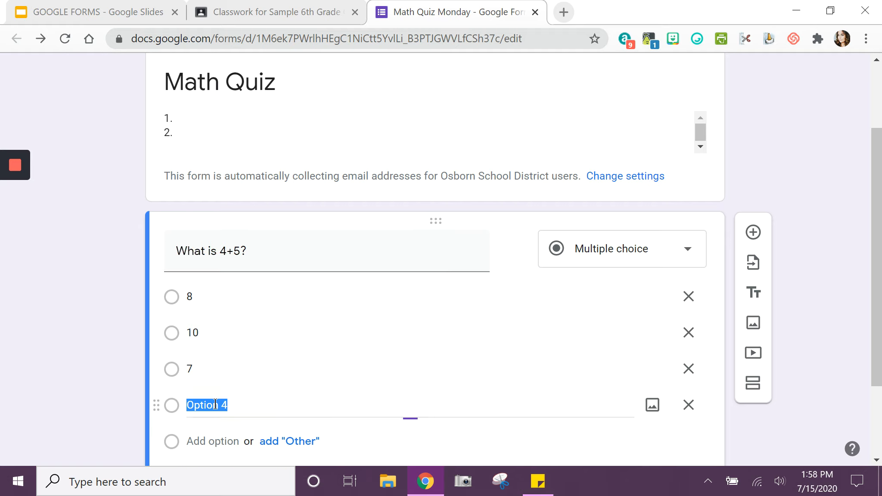
pyautogui.write('9')
pyautogui.click(102, 303)
pyautogui.scroll(-2, 109, 303)
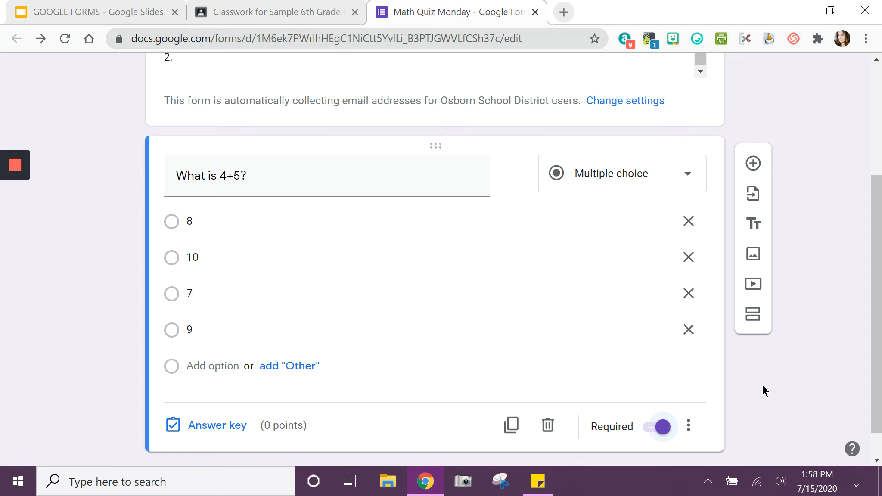
# Open the answer key of the 4+5 question and set its value to 1 point
pyautogui.click(205, 431)
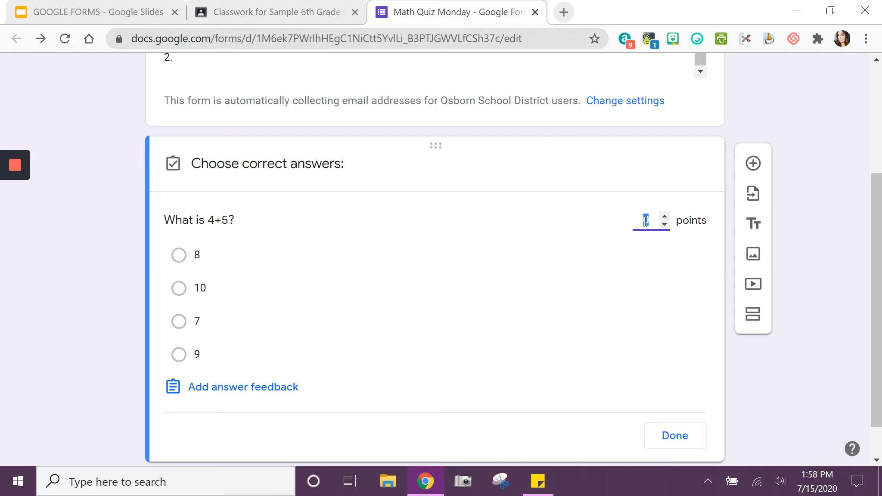
pyautogui.write('1')
pyautogui.click(196, 390)
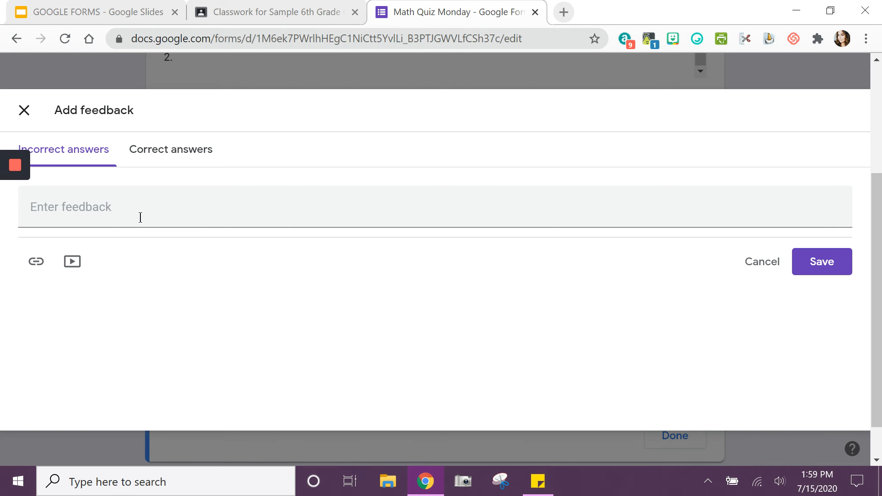
pyautogui.click(176, 151)
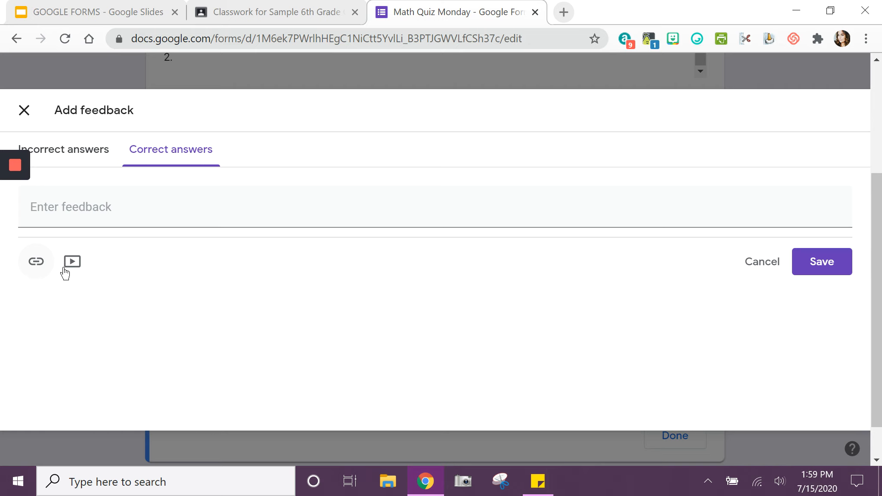
pyautogui.click(24, 111)
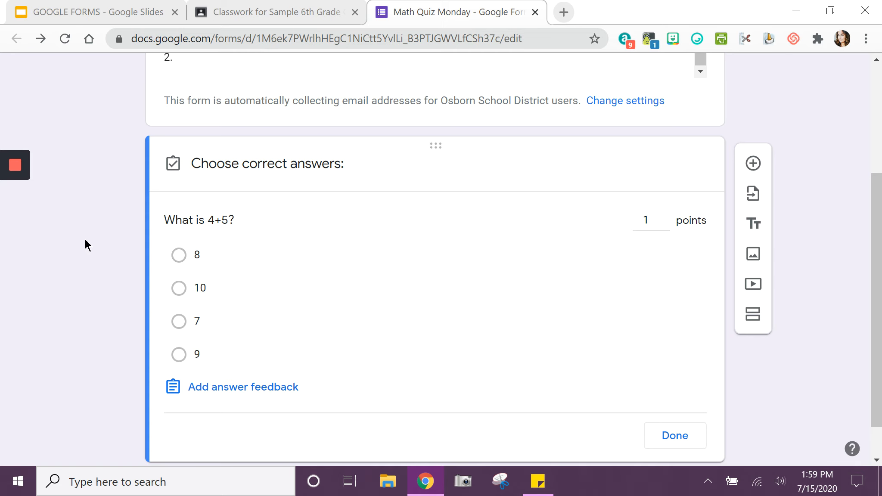
# Mark 9 as the correct answer to the 4+5 question and finish its answer key
pyautogui.click(178, 355)
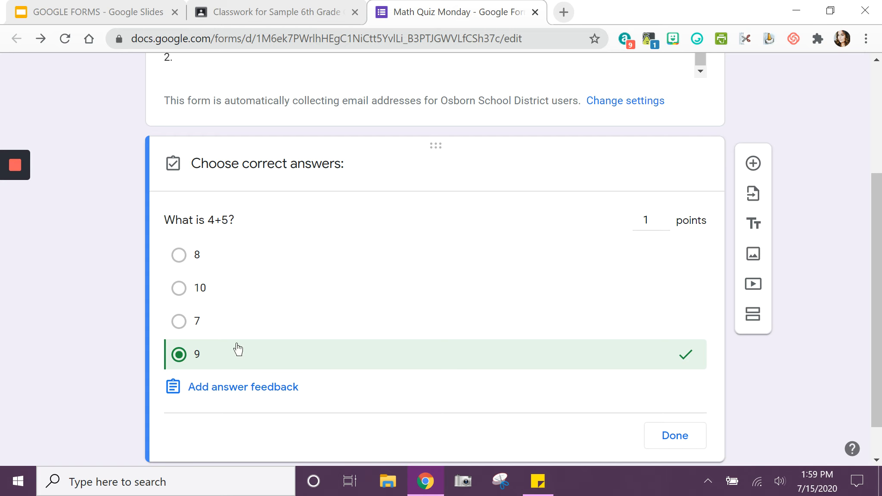
pyautogui.click(676, 437)
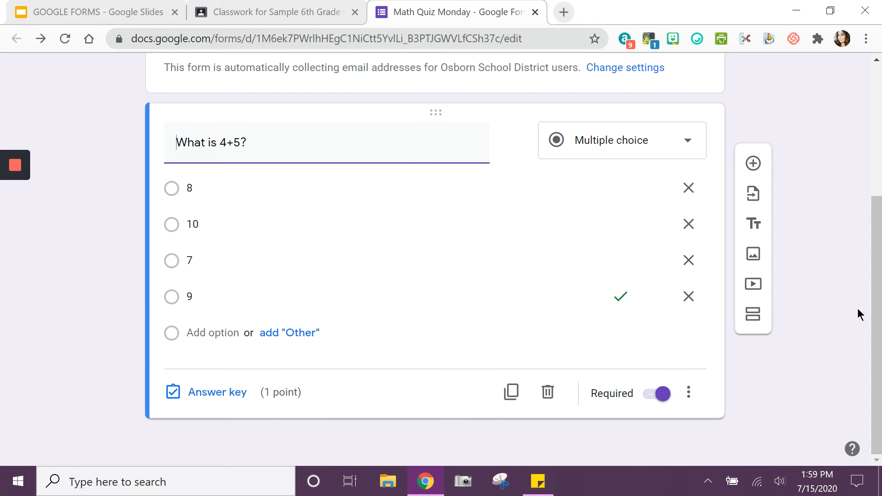
# Add a new question below the 4+5 question and set its type to Checkboxes
pyautogui.scroll(5, 866, 298)
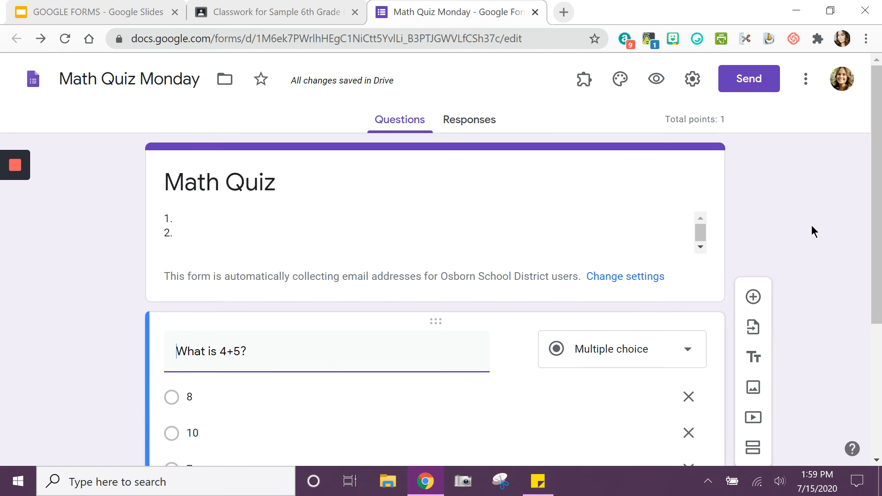
pyautogui.scroll(-5, 850, 278)
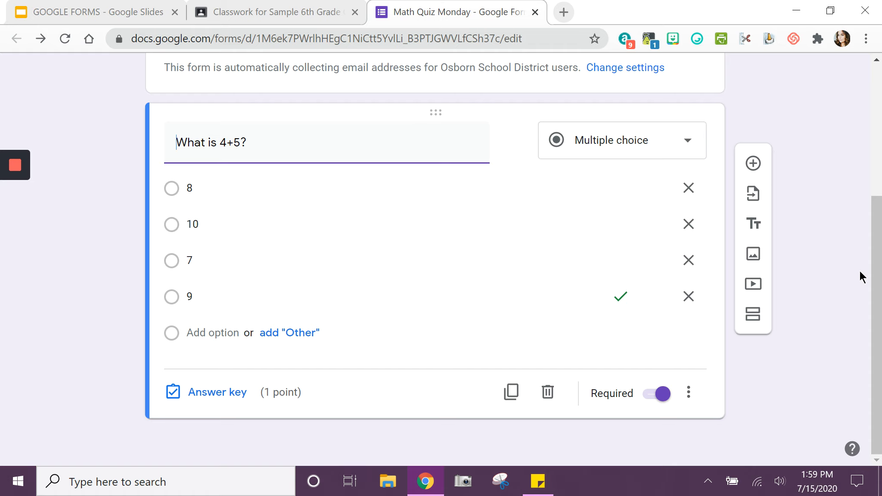
pyautogui.click(755, 165)
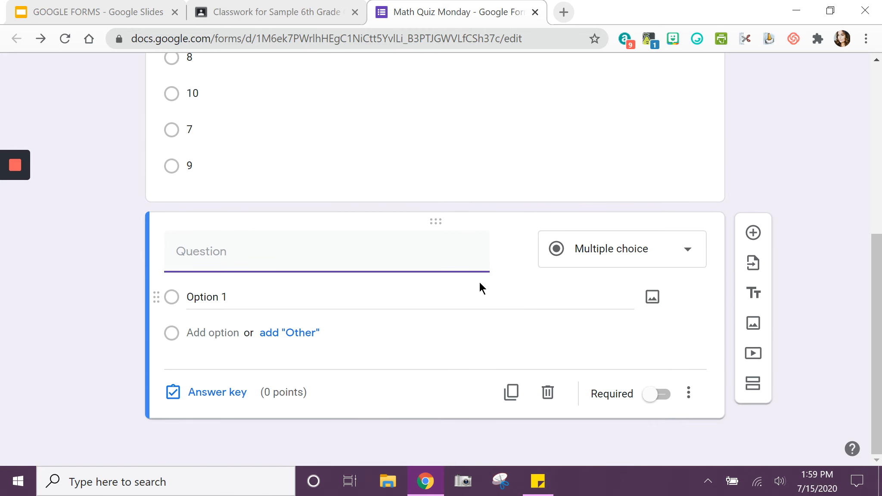
pyautogui.click(694, 251)
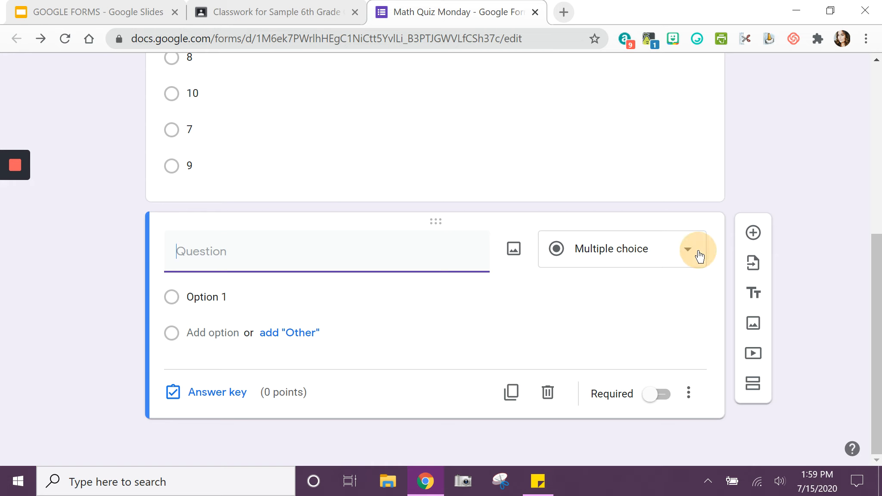
pyautogui.click(620, 220)
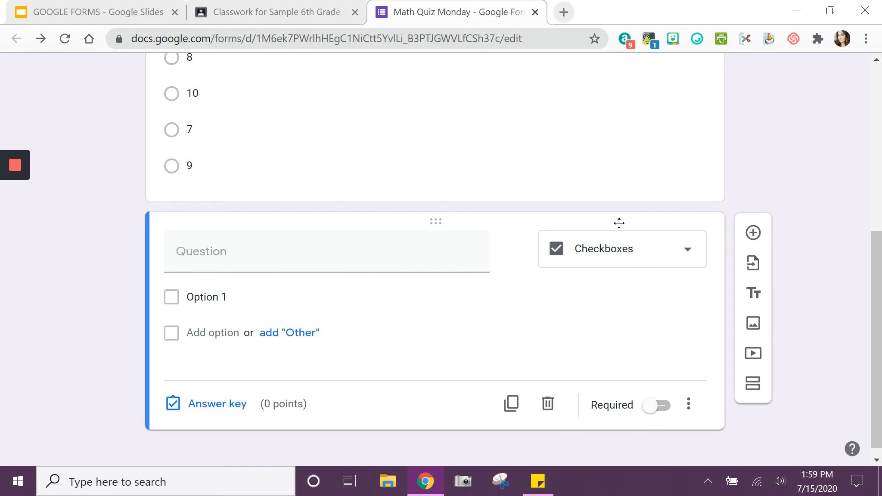
# Enter "Which expression equals 3?" as the text of the new checkboxes question
pyautogui.click(260, 263)
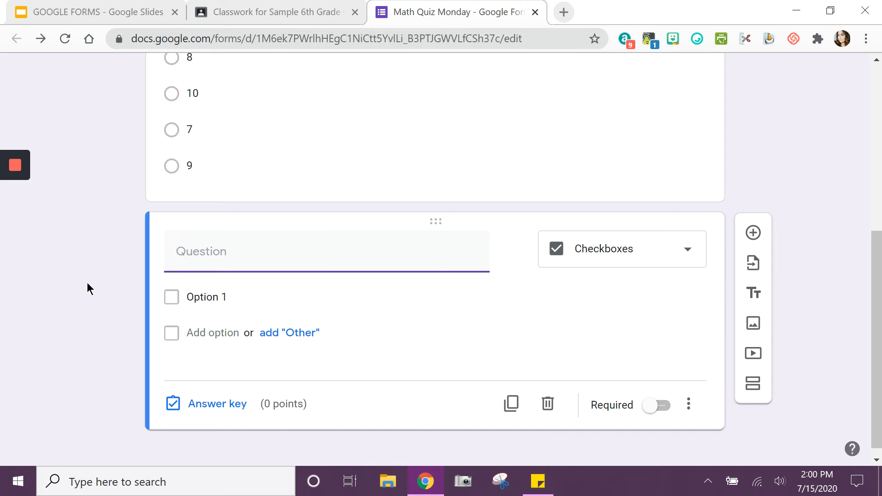
pyautogui.write('Which expressi')
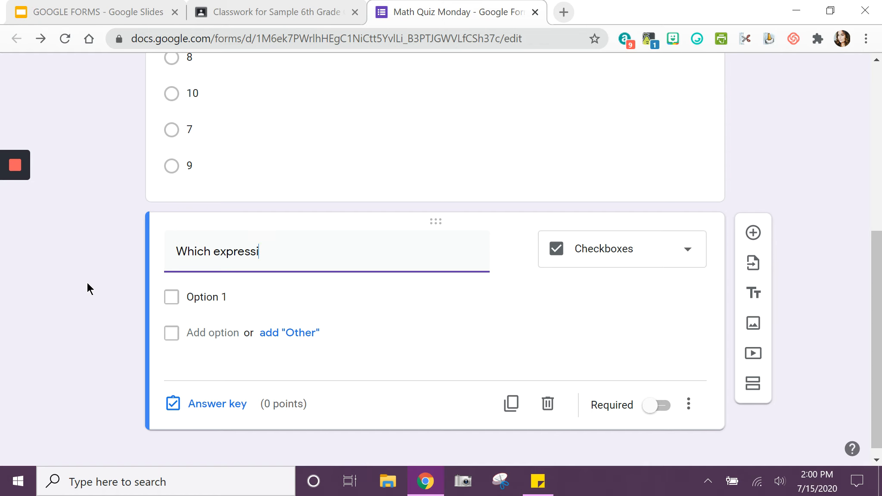
pyautogui.write('on equals 3?')
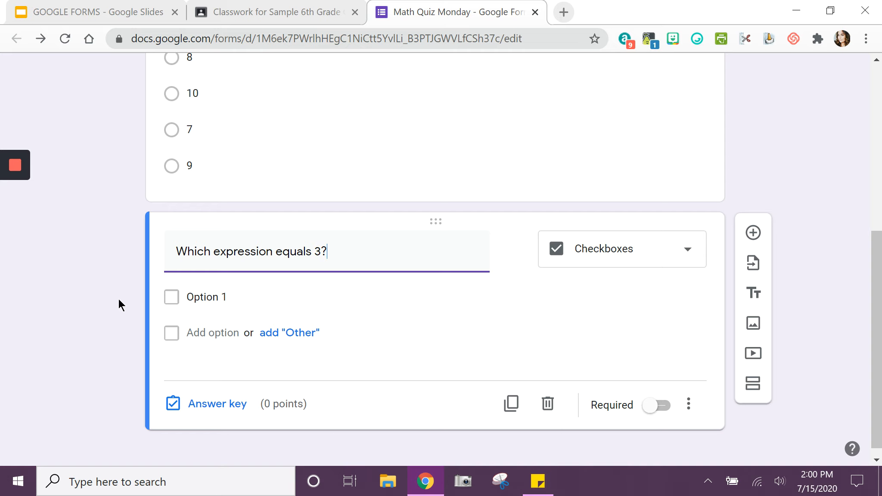
# Give the checkboxes question the answer options 1 + 1 + 1, 2 + 1, 3 + 1 and 1 + 1
pyautogui.click(217, 301)
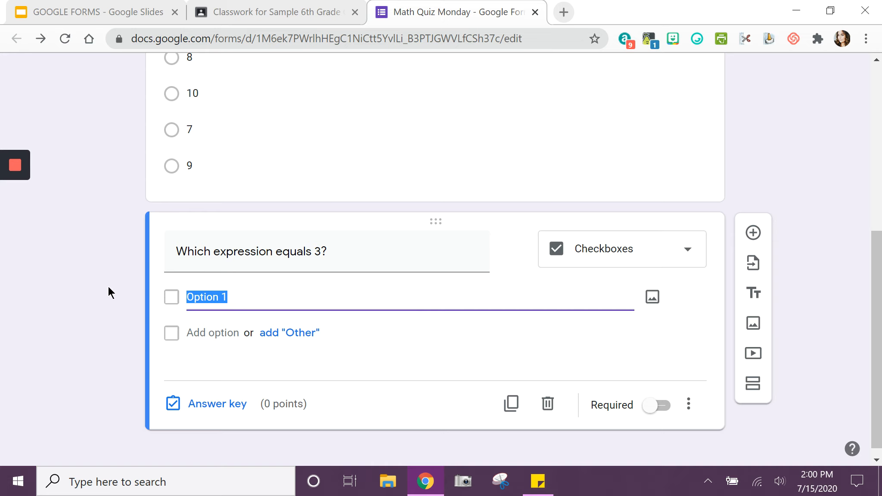
pyautogui.write('1 +')
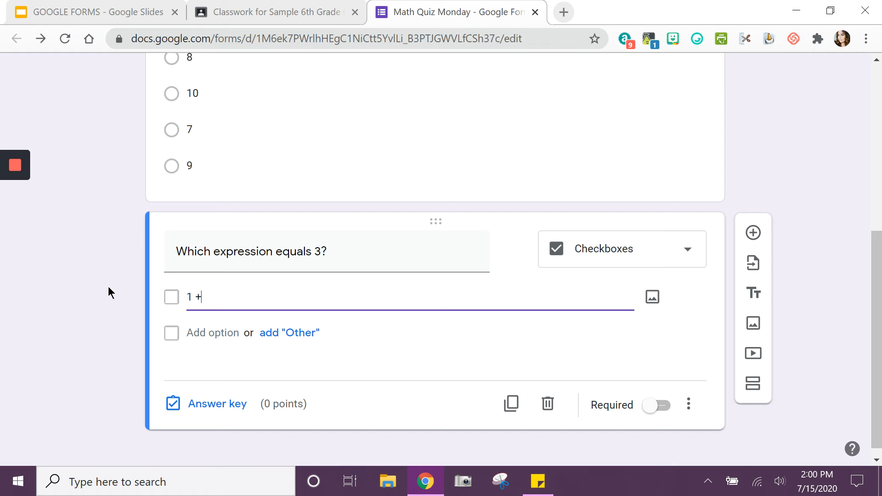
pyautogui.write(' 1 + 1')
pyautogui.click(212, 335)
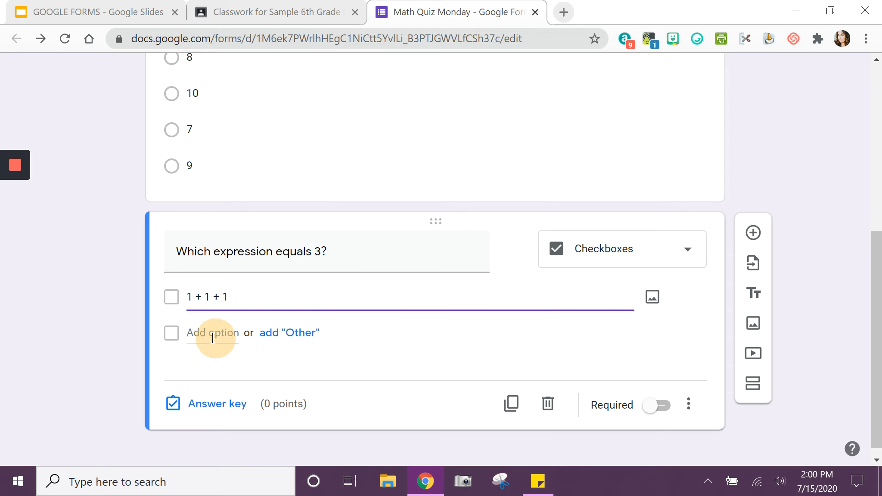
pyautogui.write('2 ')
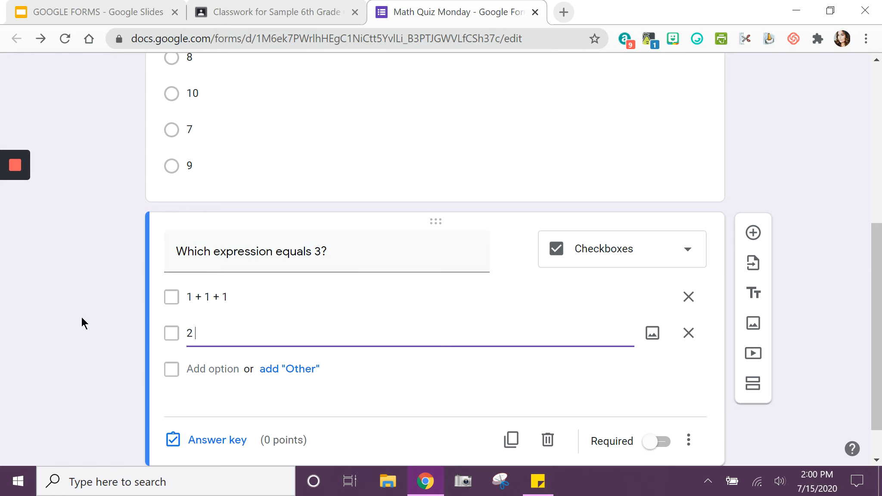
pyautogui.write('+ 1')
pyautogui.click(211, 366)
pyautogui.write('3')
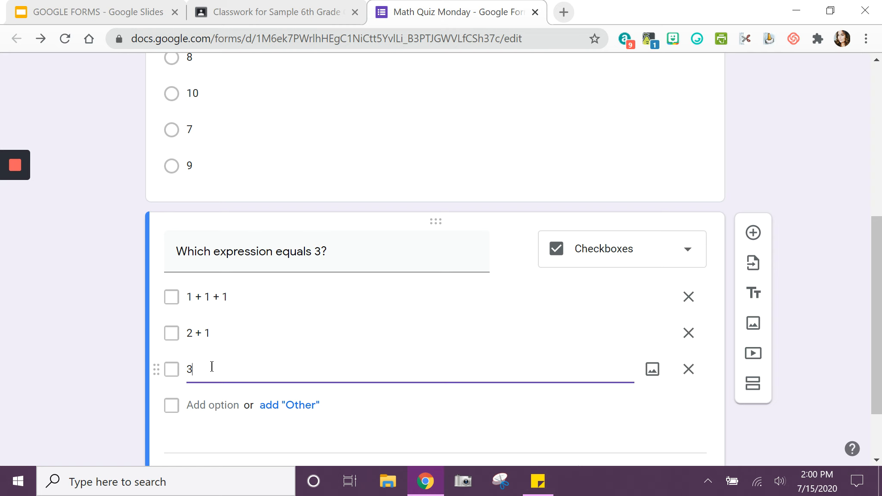
pyautogui.write(' + 1')
pyautogui.click(208, 406)
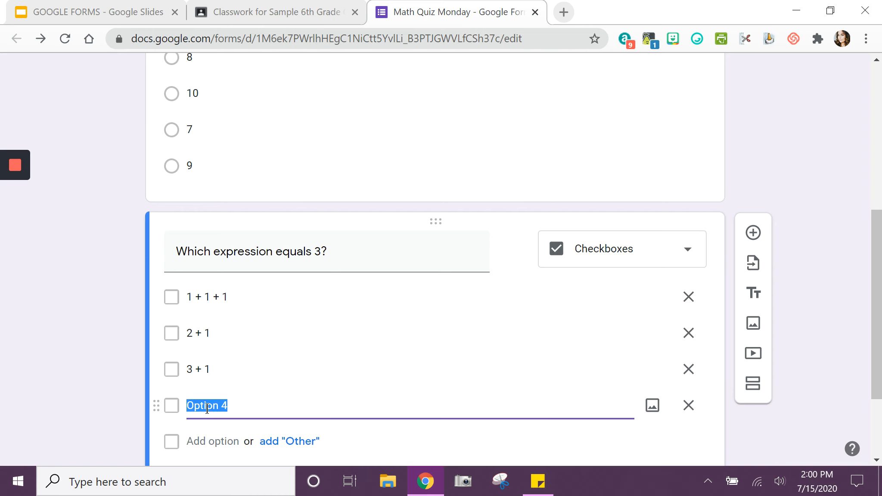
pyautogui.write('1 + 1')
pyautogui.click(99, 351)
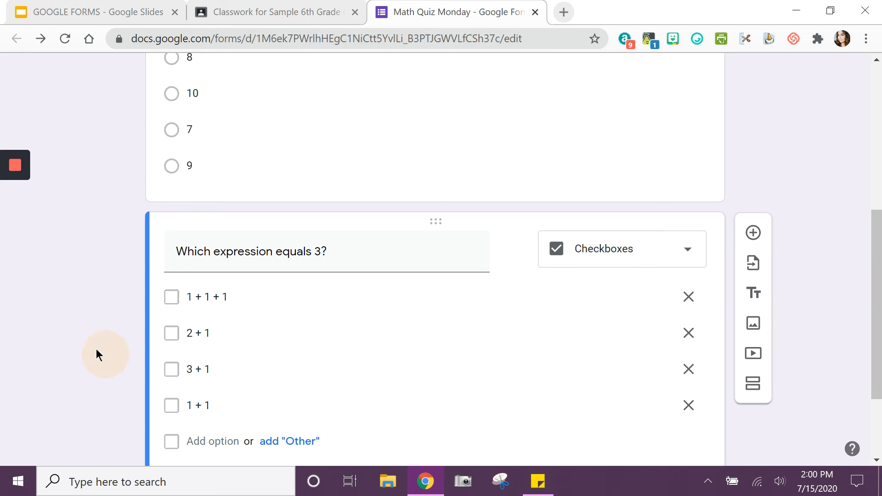
# Append "Select all that apply." to the text of the checkboxes question
pyautogui.scroll(-3, 96, 347)
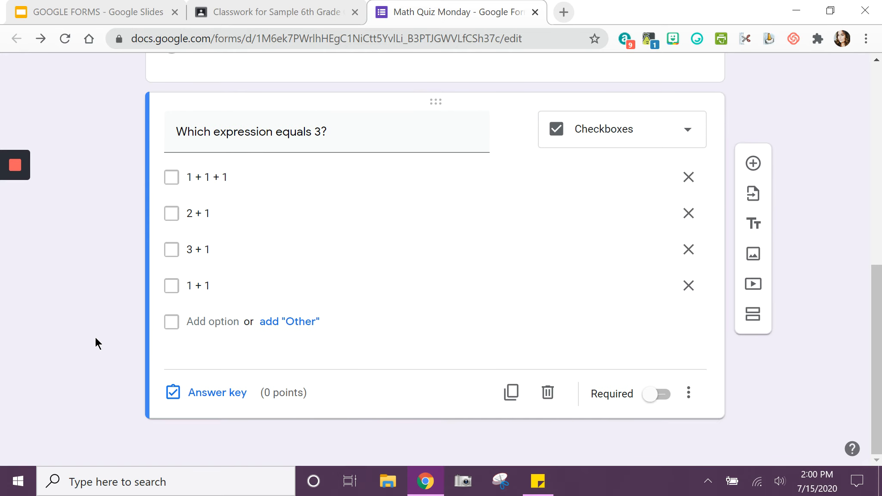
pyautogui.click(370, 136)
pyautogui.click(368, 136)
pyautogui.write('Se')
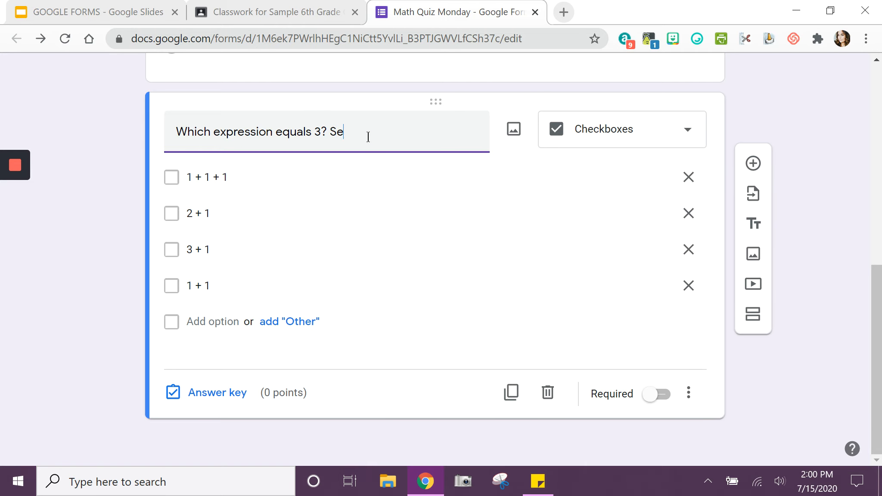
pyautogui.write('lect all that apply.')
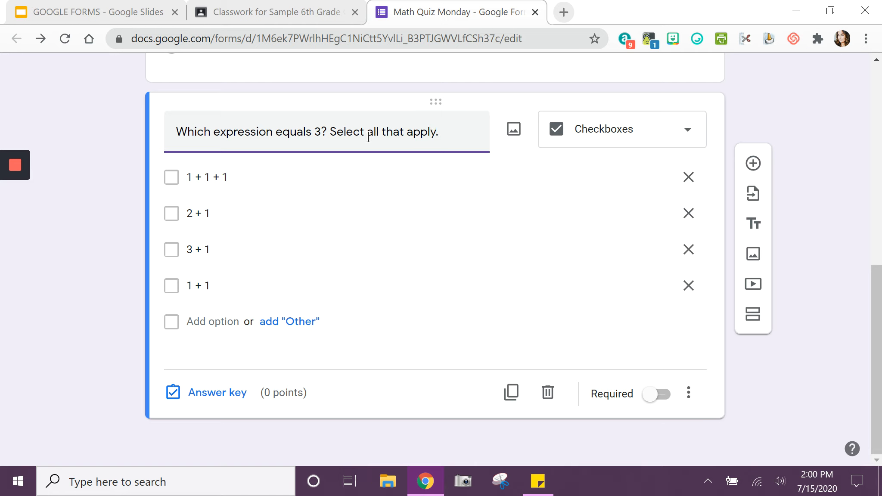
pyautogui.moveTo(330, 131); pyautogui.dragTo(438, 130)
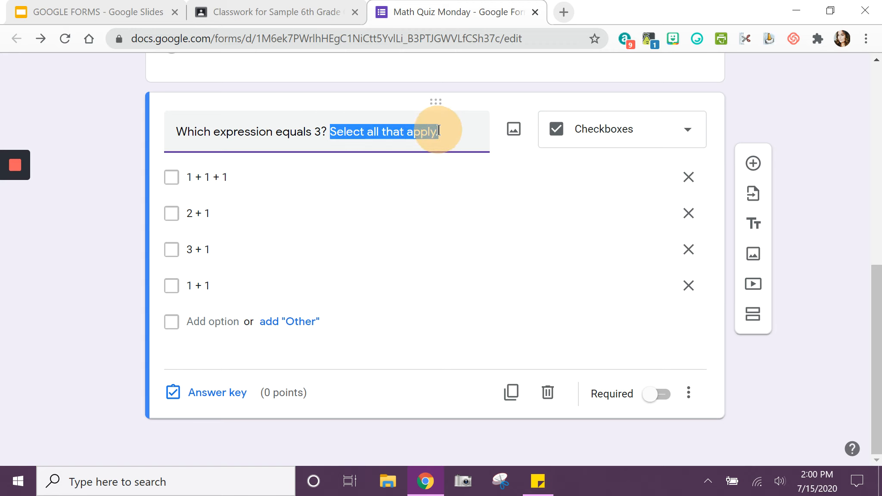
pyautogui.click(449, 133)
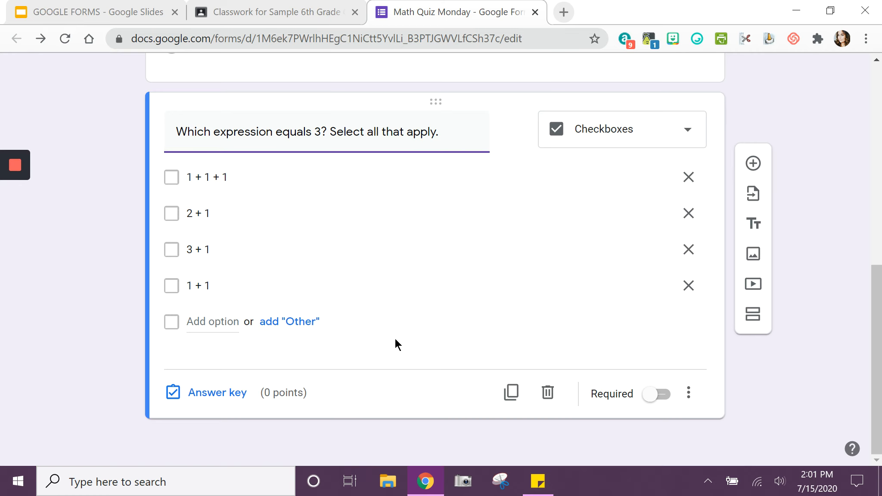
# Make the checkboxes question required and set its value to 2 points in the answer key
pyautogui.click(659, 396)
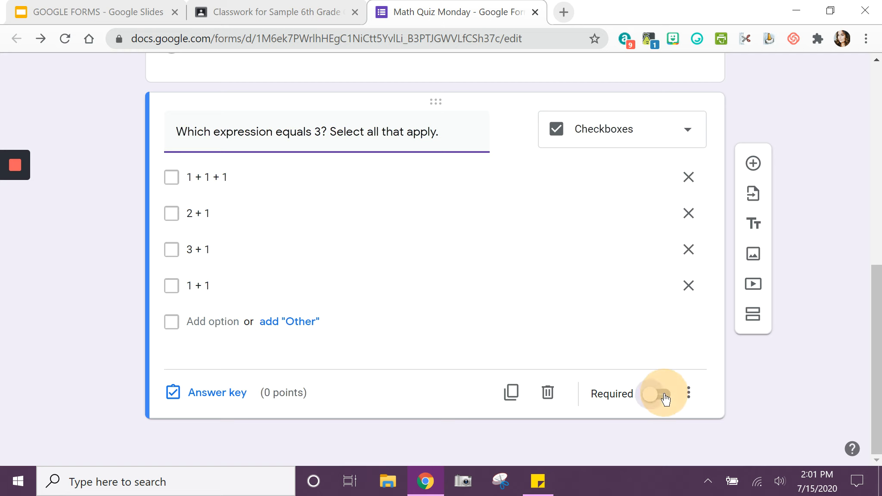
pyautogui.click(213, 393)
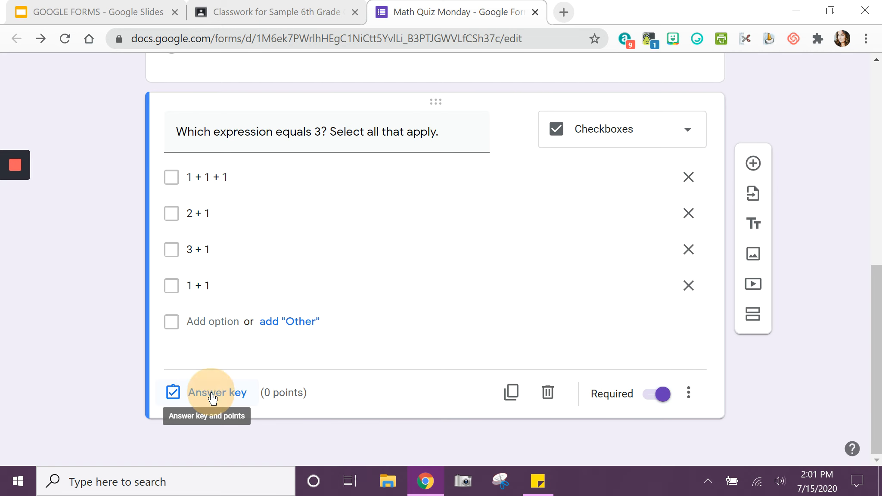
pyautogui.write('1')
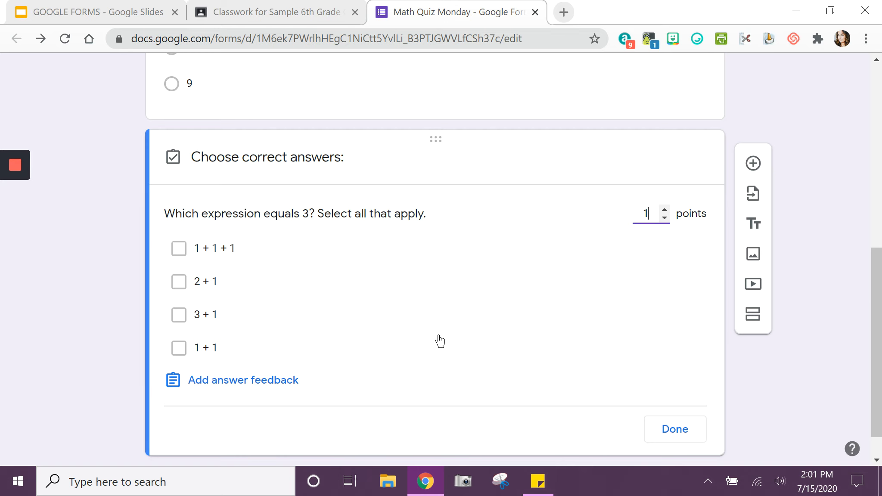
pyautogui.press('BackSpace')
pyautogui.write('2')
# Mark 1 + 1 + 1 and 2 + 1 as the correct answers and finish the answer key
pyautogui.click(178, 250)
pyautogui.click(178, 281)
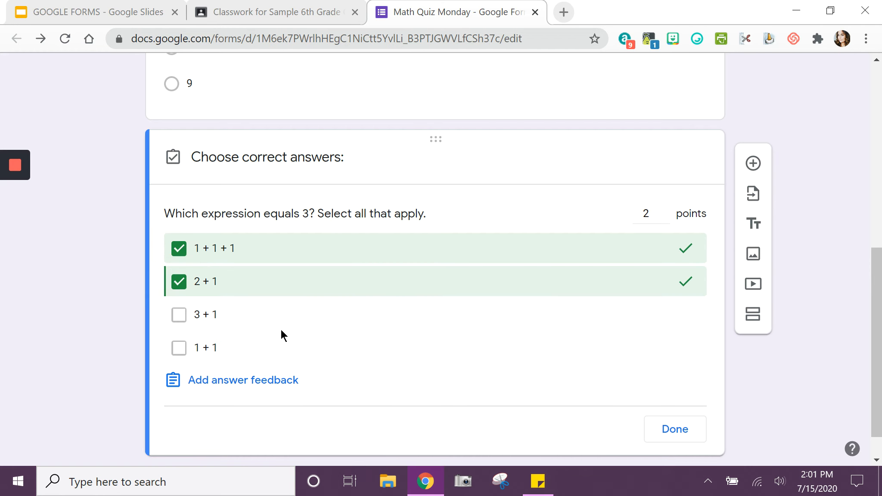
pyautogui.scroll(-1, 685, 412)
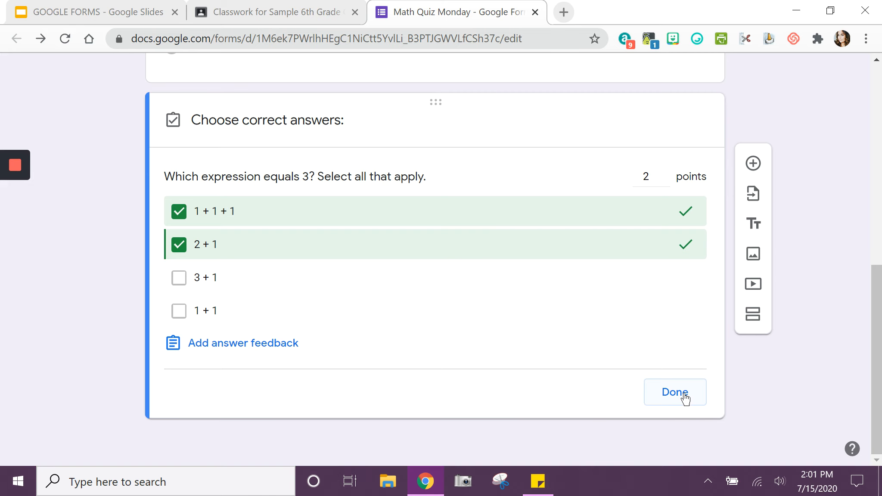
pyautogui.click(684, 394)
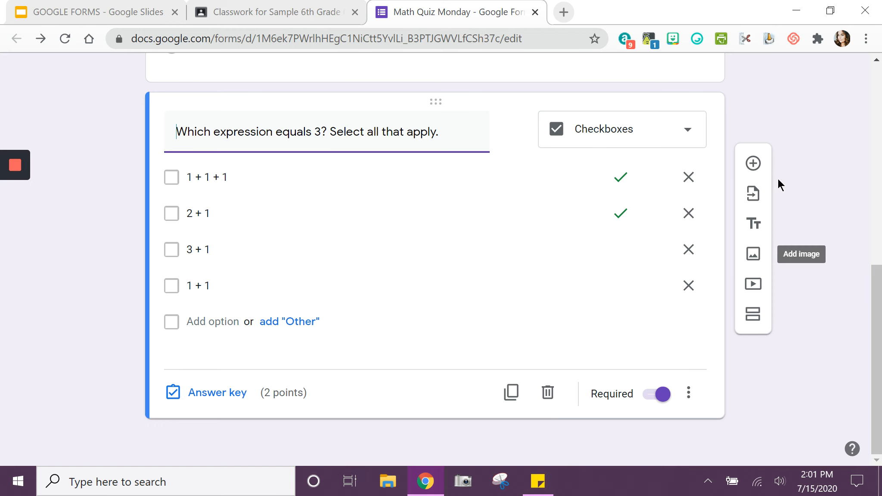
# Add another question below the checkboxes question and set its type to Dropdown
pyautogui.click(754, 165)
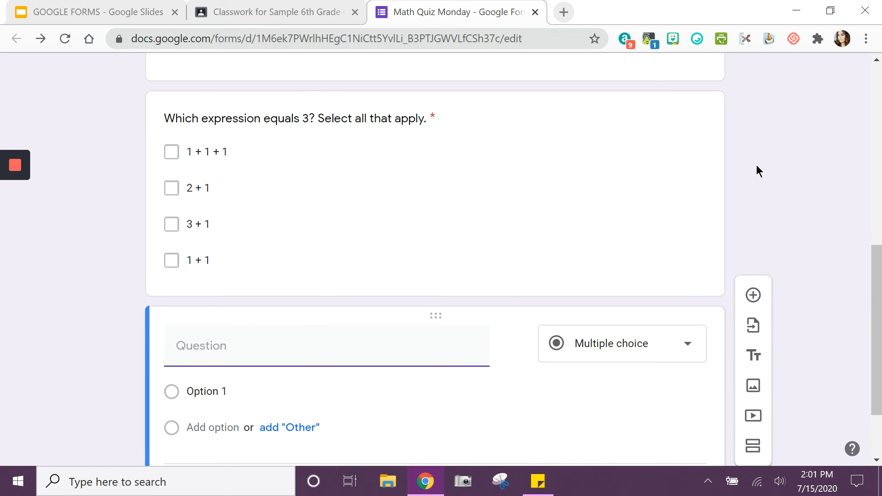
pyautogui.click(655, 255)
pyautogui.click(591, 260)
# Enter "Find number five." as the text of the dropdown question
pyautogui.click(259, 255)
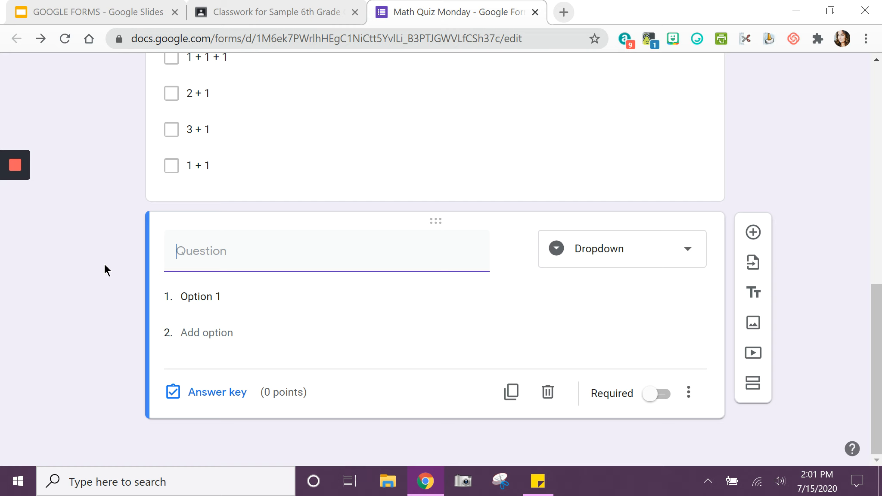
pyautogui.scroll(5, 104, 264)
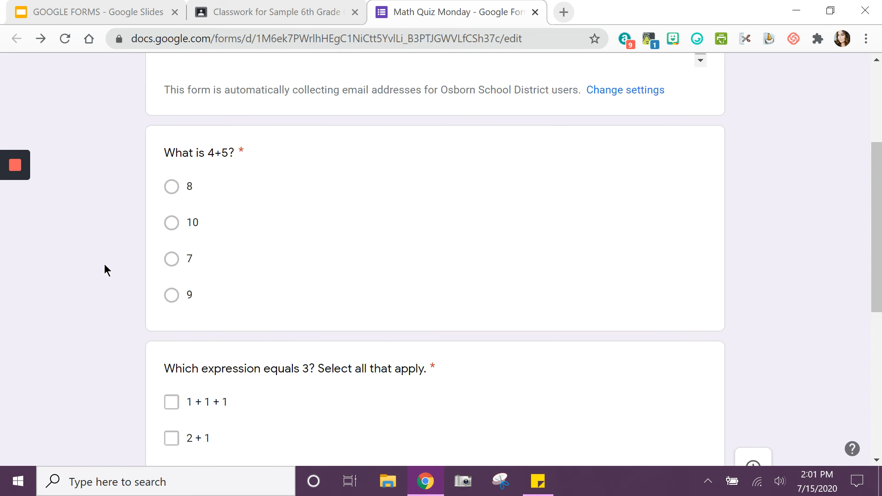
pyautogui.scroll(-5, 104, 264)
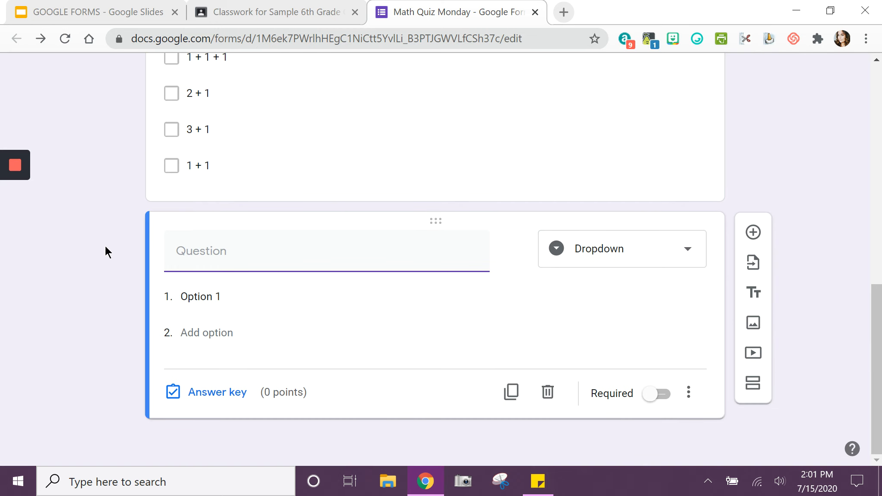
pyautogui.write('Find numbe')
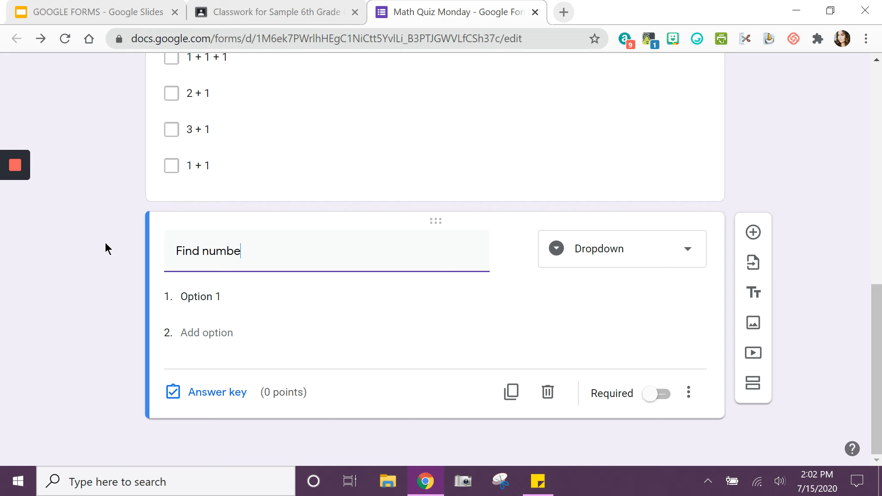
pyautogui.write('r five.')
# Enter 6, 3, 5 and 1 as the four options of the "Find number five." question
pyautogui.click(213, 297)
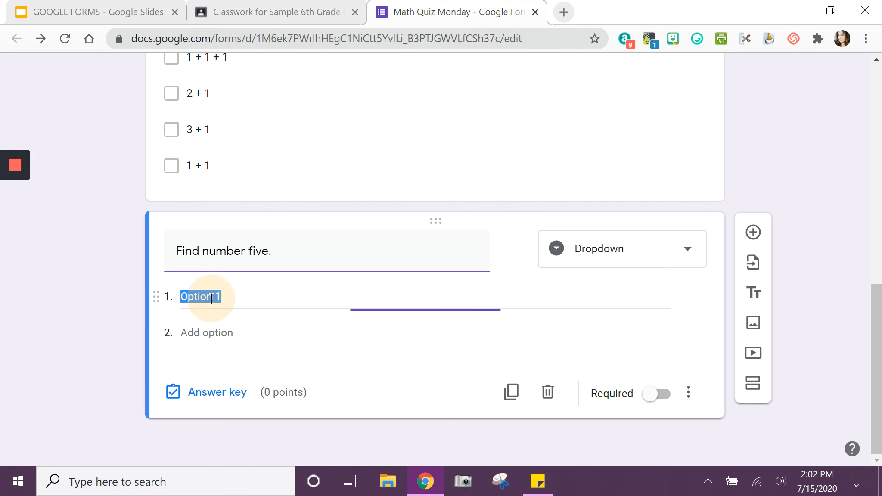
pyautogui.write('6')
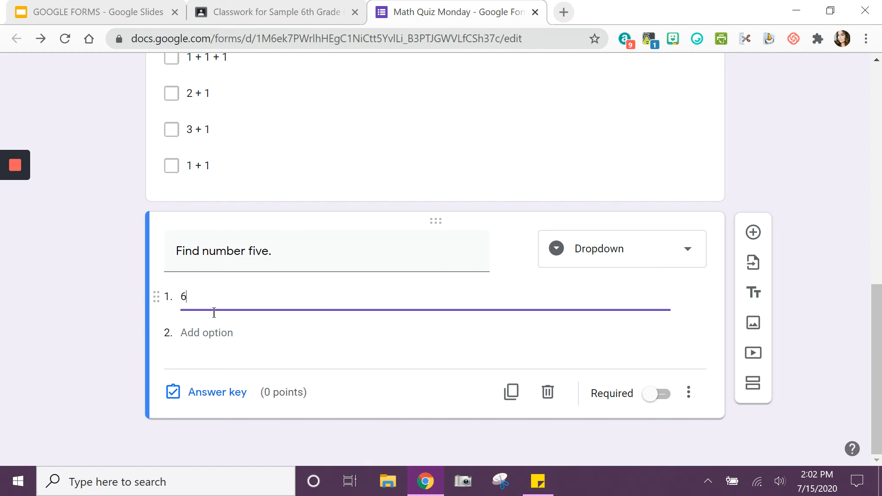
pyautogui.click(184, 332)
pyautogui.write('3')
pyautogui.click(191, 369)
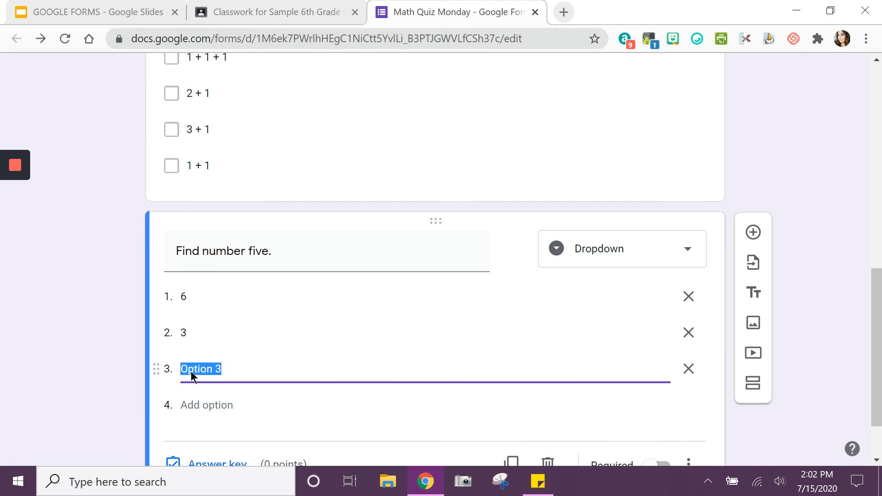
pyautogui.write('5')
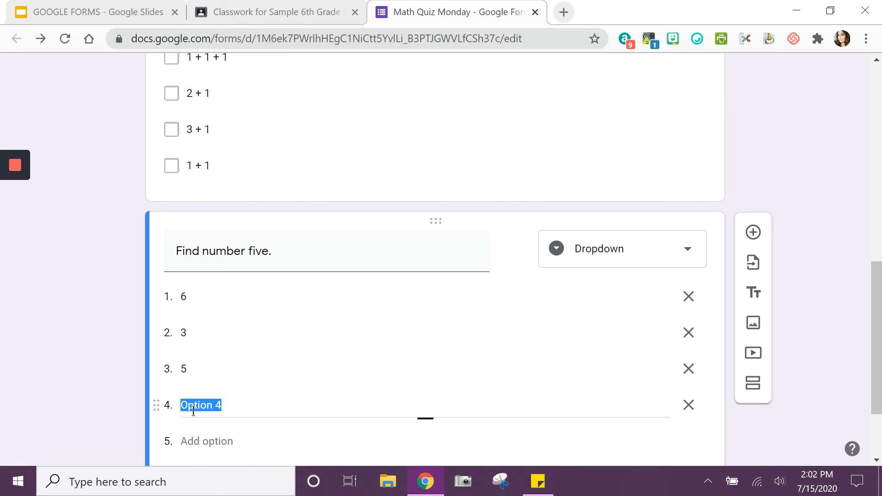
pyautogui.click(192, 407)
pyautogui.write('1')
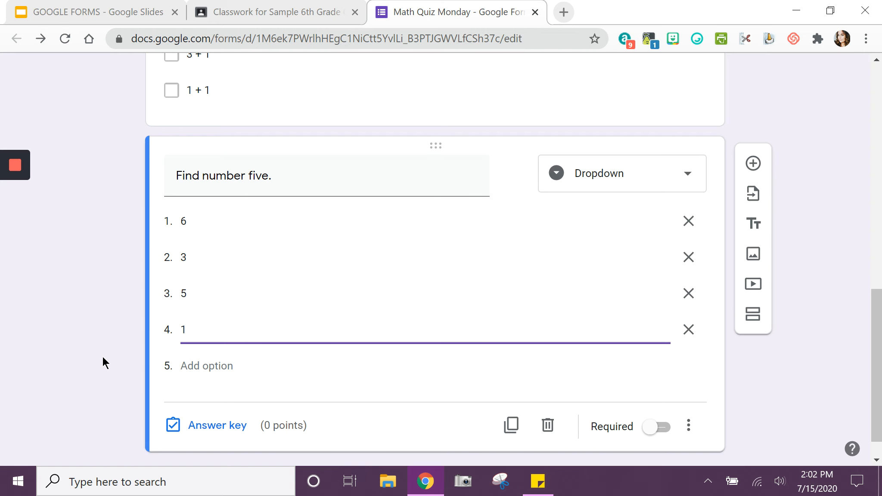
pyautogui.click(103, 357)
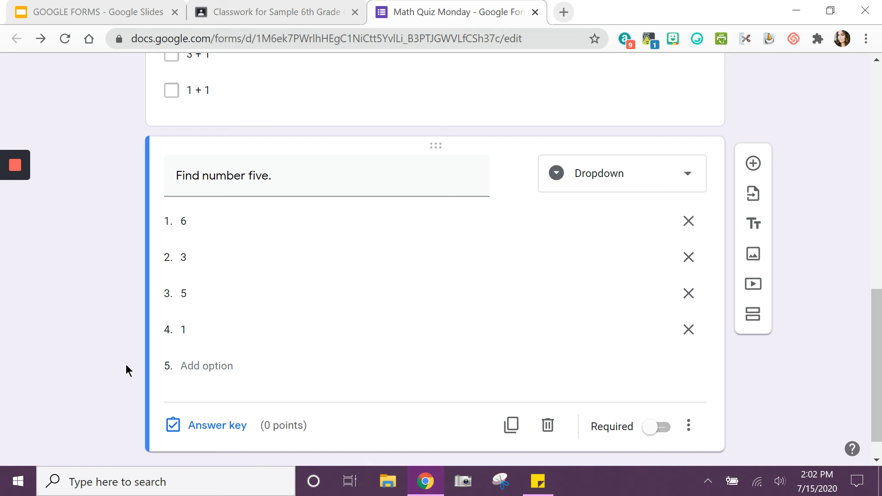
# Make the dropdown question required and set its value to 1 point in the answer key
pyautogui.click(660, 428)
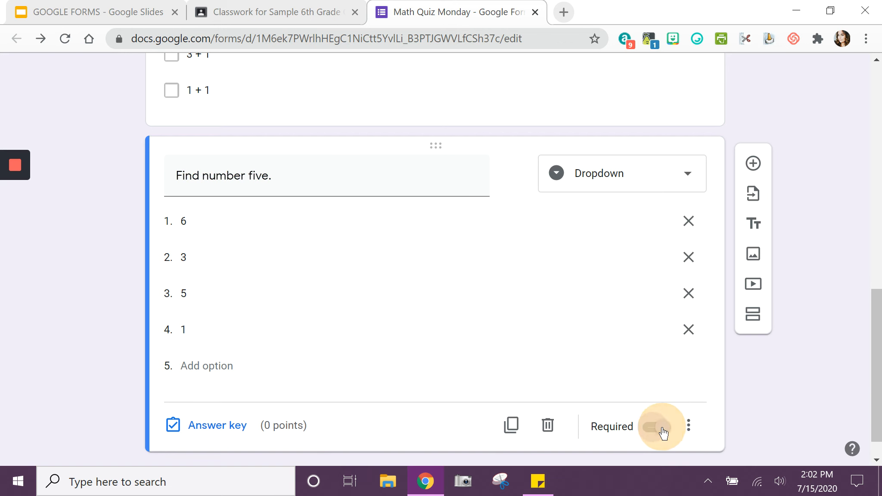
pyautogui.click(206, 431)
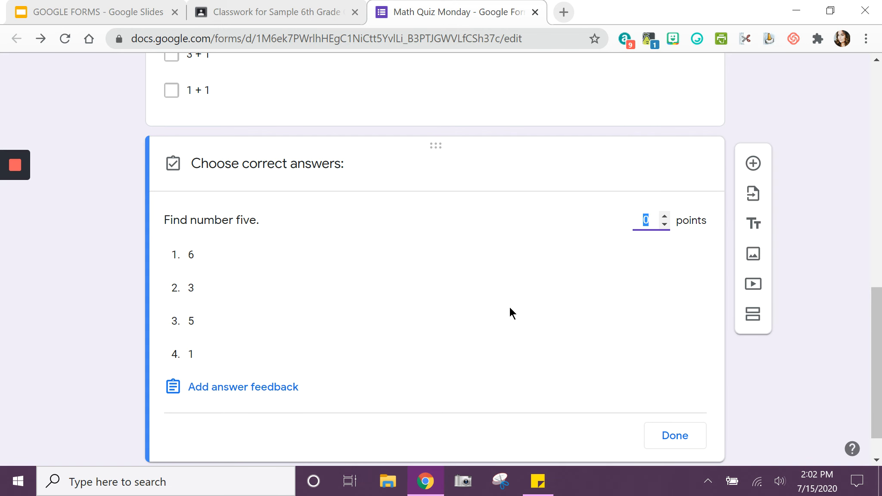
pyautogui.write('1')
# Mark 5 as the correct answer of the dropdown question and finish the answer key
pyautogui.click(197, 323)
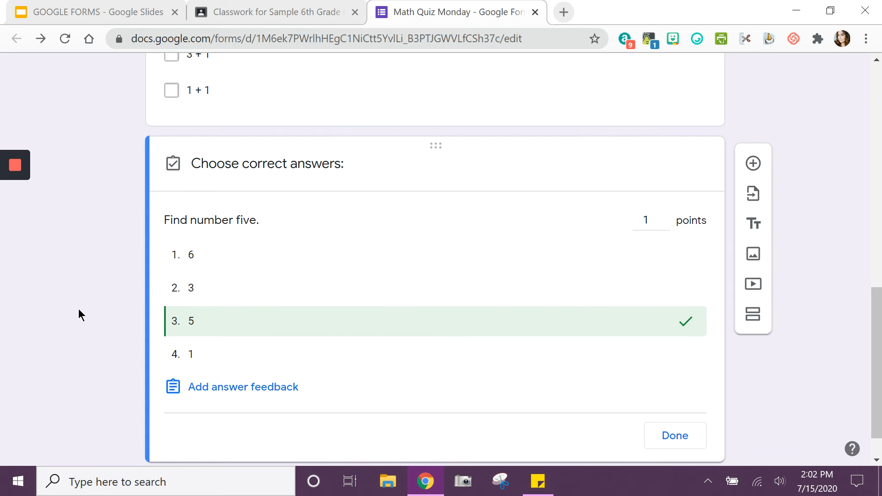
pyautogui.scroll(-1, 161, 357)
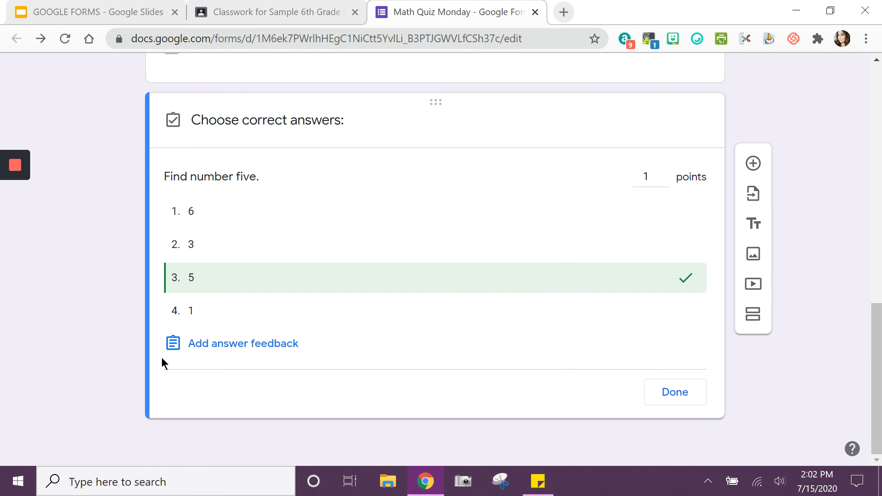
pyautogui.click(685, 401)
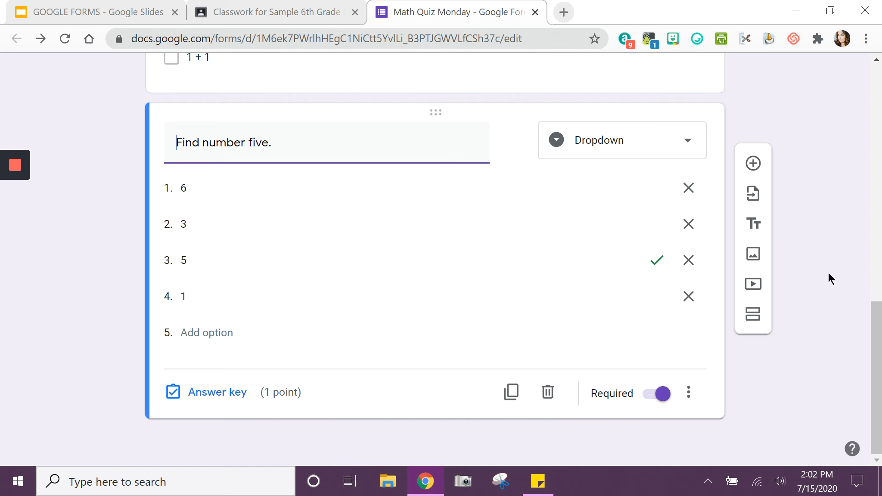
# Add another question below the dropdown question and set its type to Paragraph
pyautogui.click(753, 164)
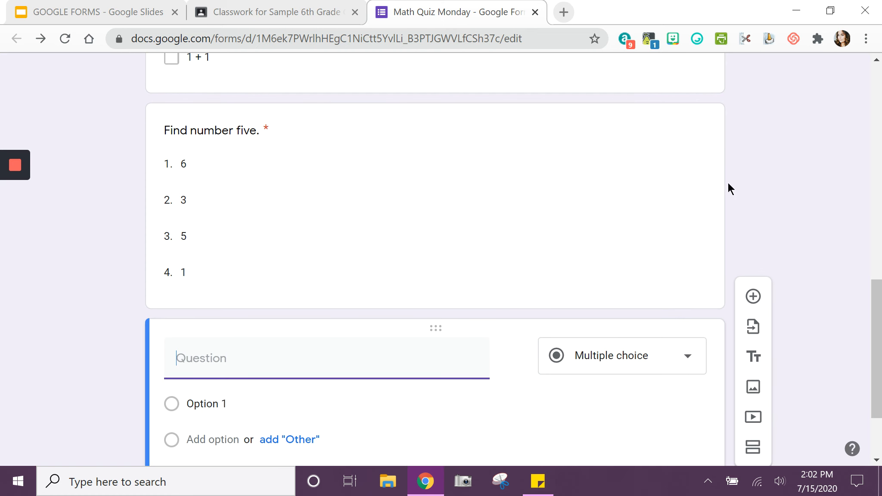
pyautogui.click(623, 252)
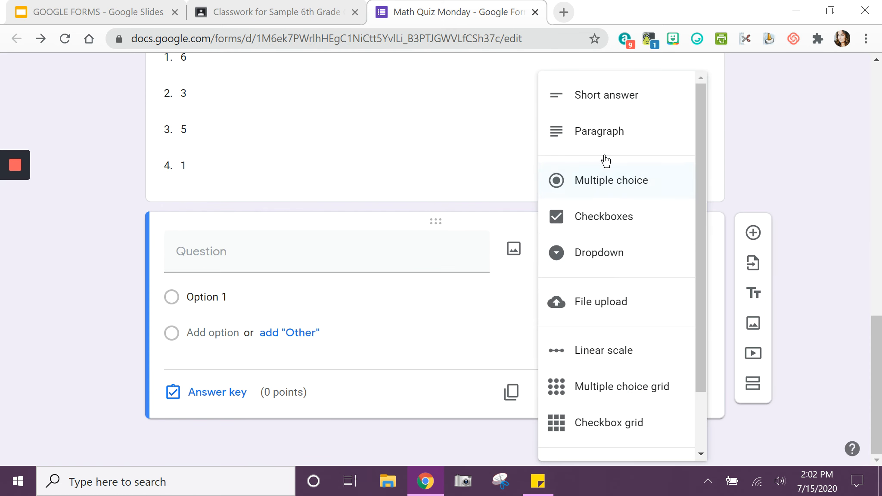
pyautogui.click(602, 137)
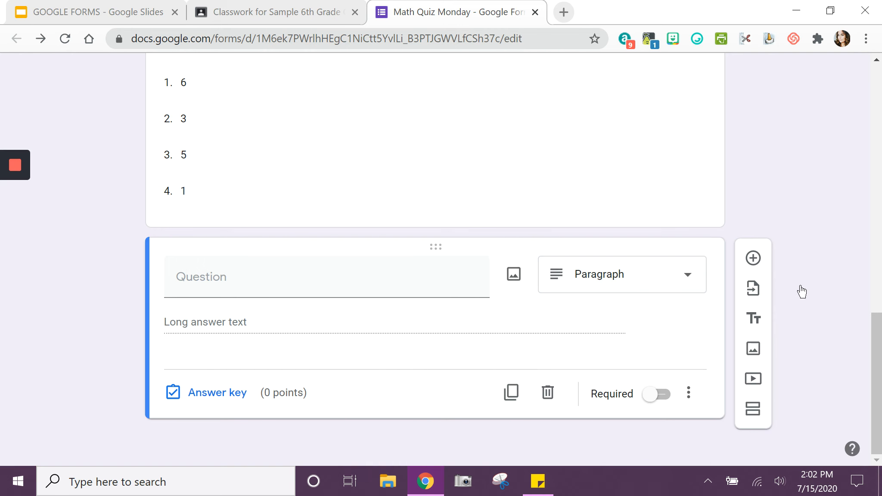
# Enter "Explain why 5 + 1 = 6." as the paragraph question's text and make it required
pyautogui.click(214, 277)
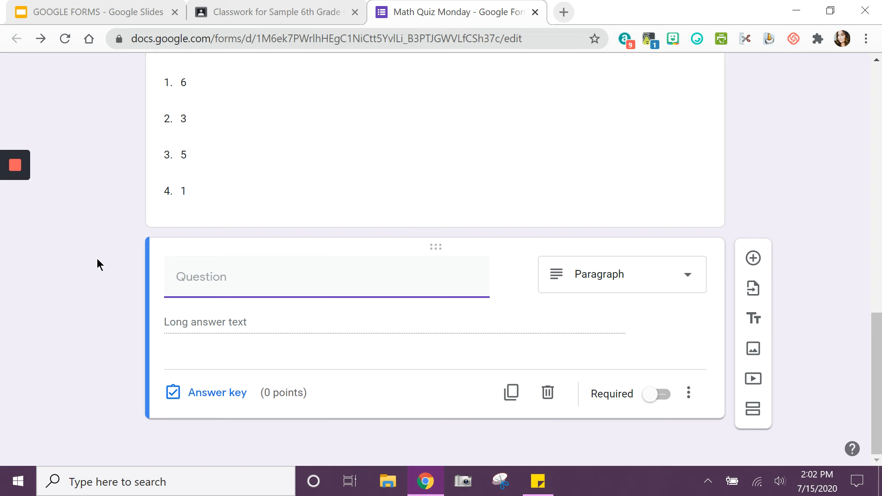
pyautogui.write('Explain why ')
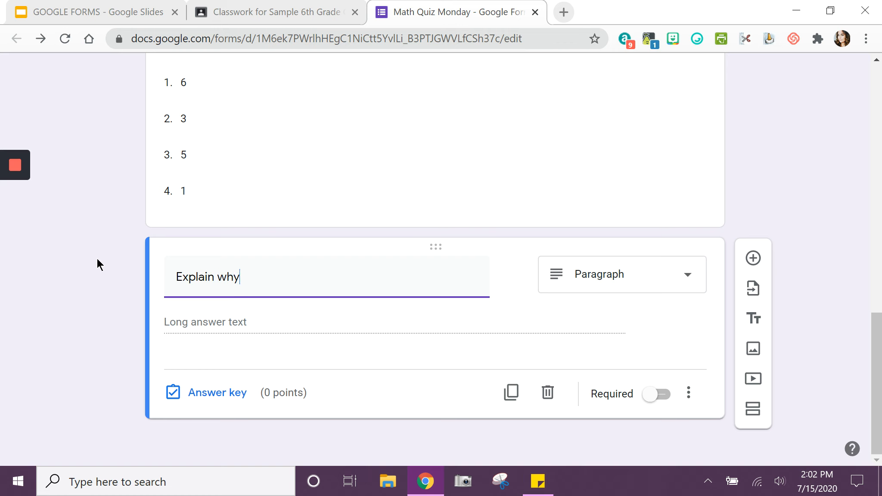
pyautogui.write('5 + 1 = 6.')
pyautogui.click(184, 323)
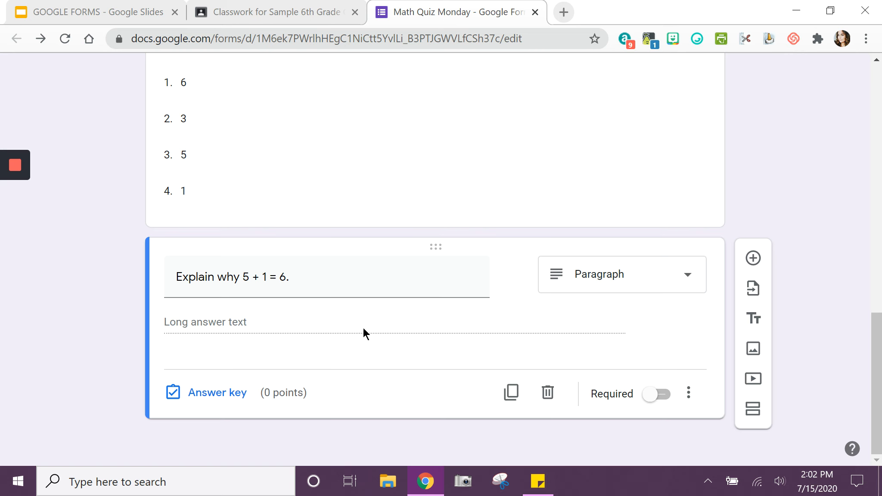
pyautogui.click(663, 394)
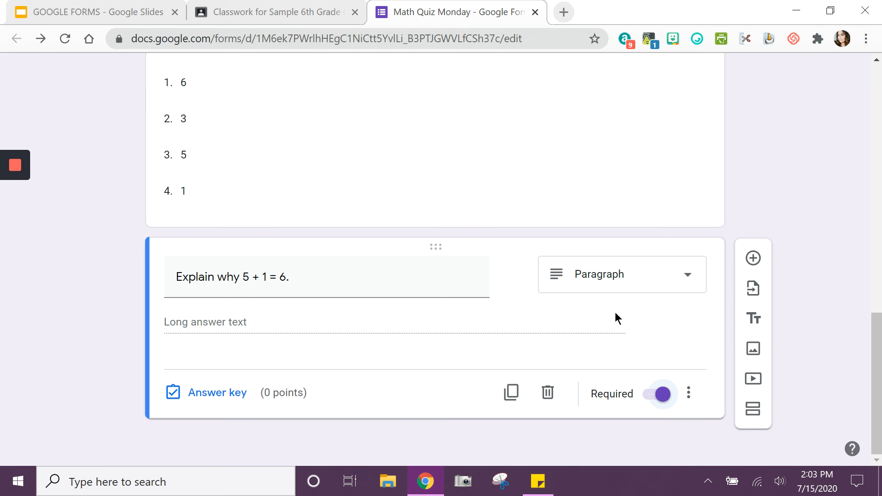
# Add response validation to the paragraph question
pyautogui.click(688, 393)
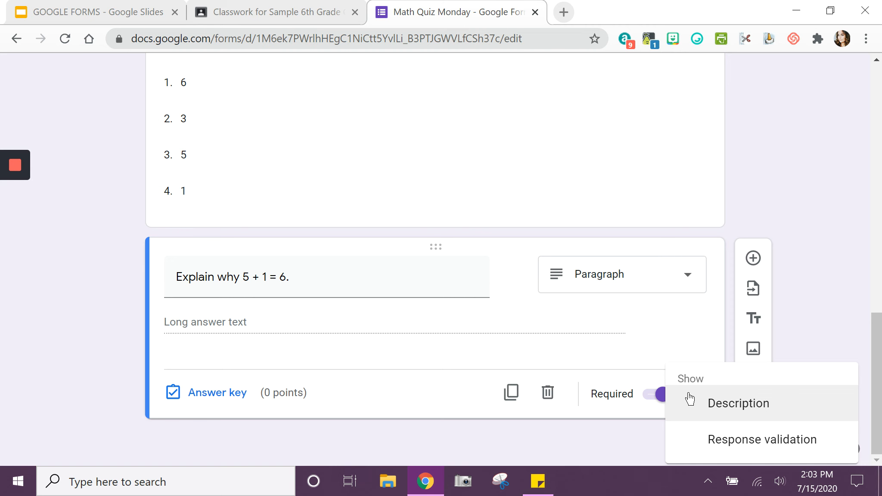
pyautogui.click(750, 440)
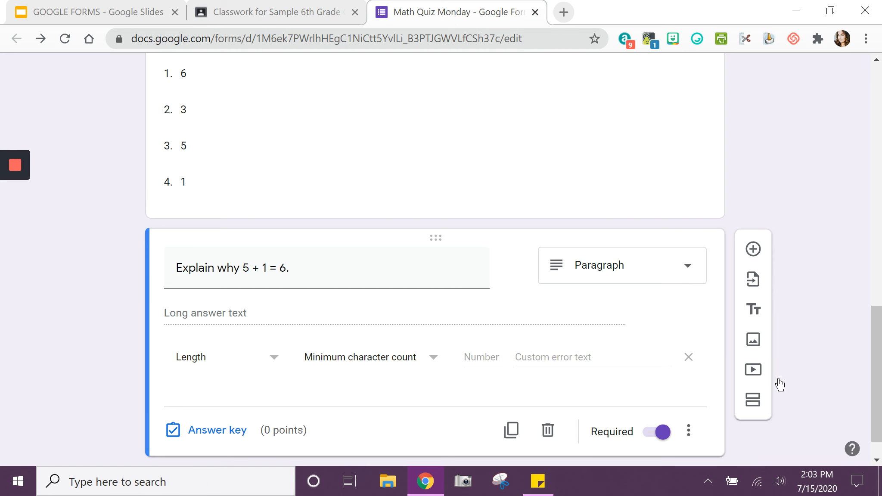
pyautogui.scroll(-1, 826, 338)
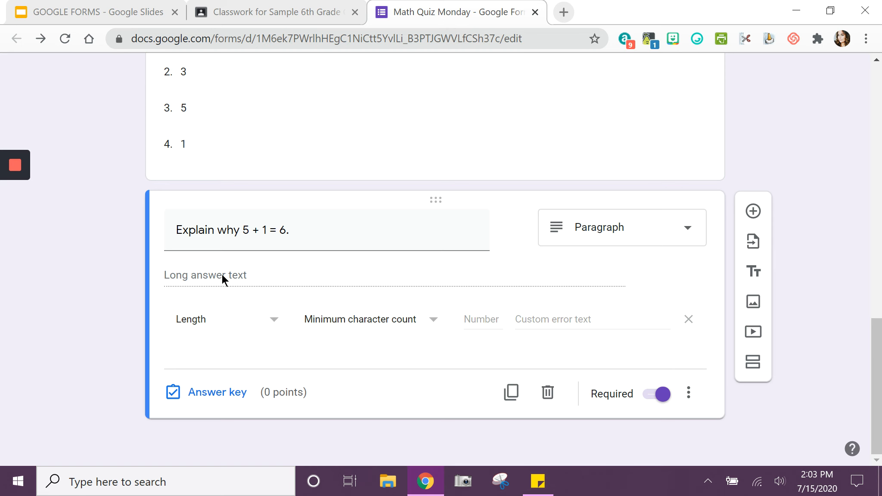
# Try Regular expression as the paragraph question's validation rule and return the rule to Length
pyautogui.click(274, 321)
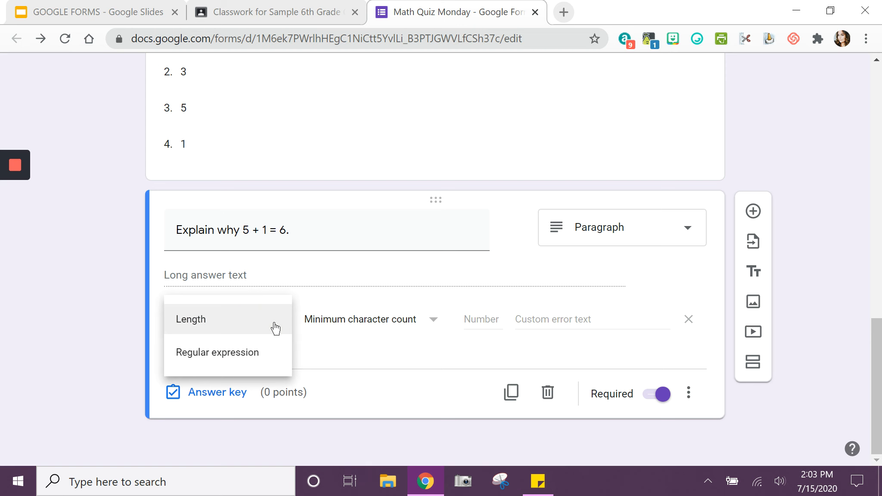
pyautogui.click(218, 354)
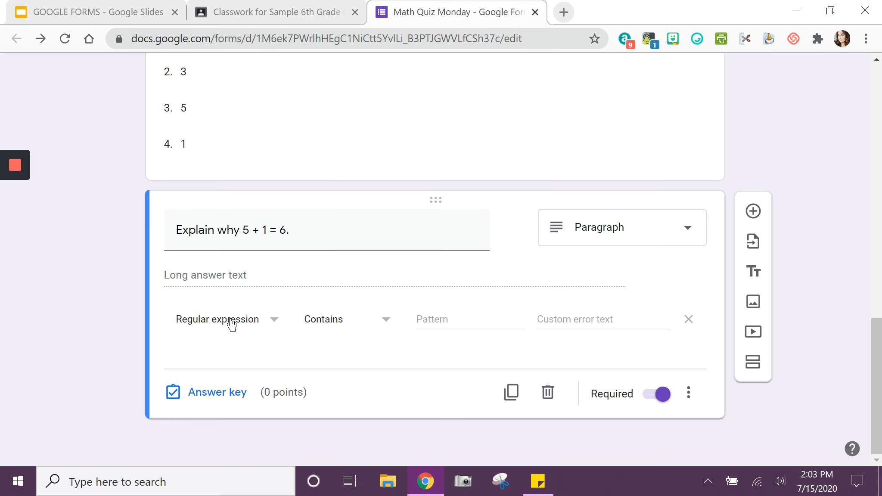
pyautogui.click(319, 324)
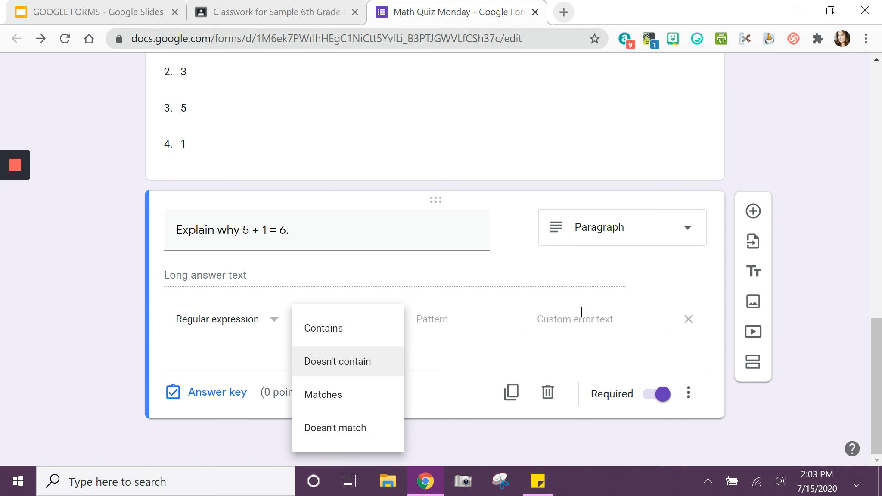
pyautogui.click(249, 326)
pyautogui.click(193, 286)
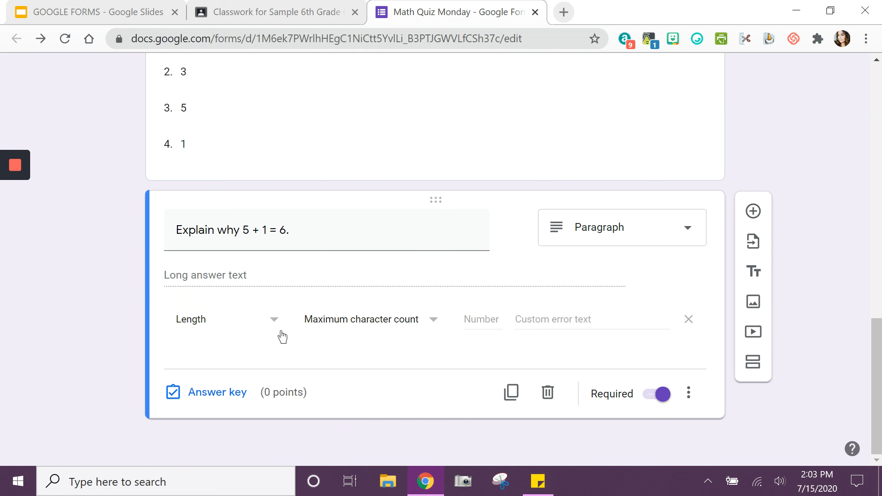
# Set the length validation to a minimum character count of 10 with the custom error text "Explain more!"
pyautogui.click(432, 320)
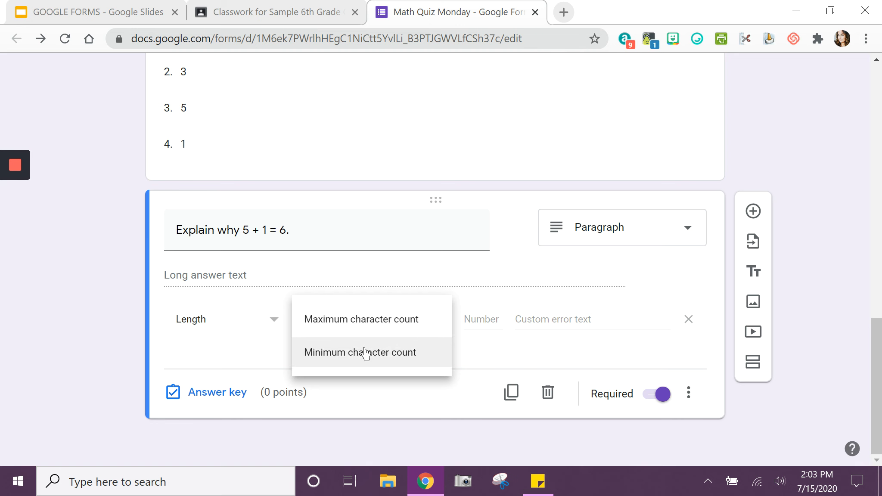
pyautogui.click(388, 361)
pyautogui.click(470, 321)
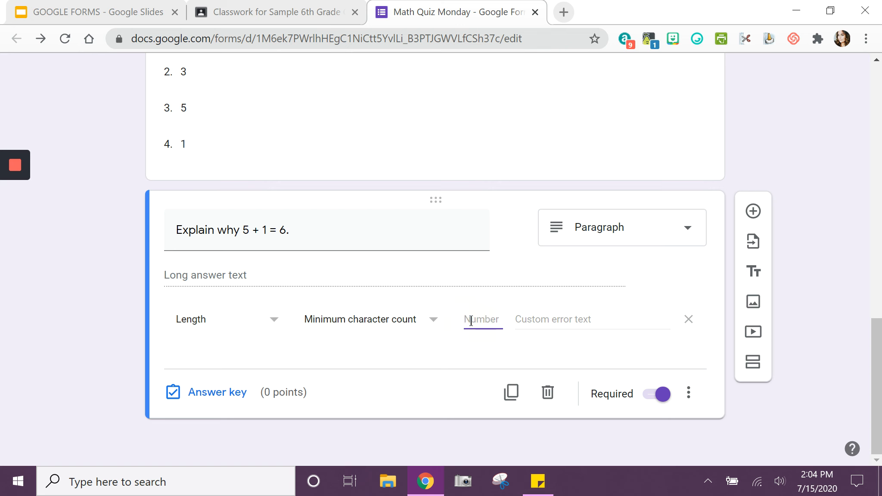
pyautogui.write('10')
pyautogui.click(557, 322)
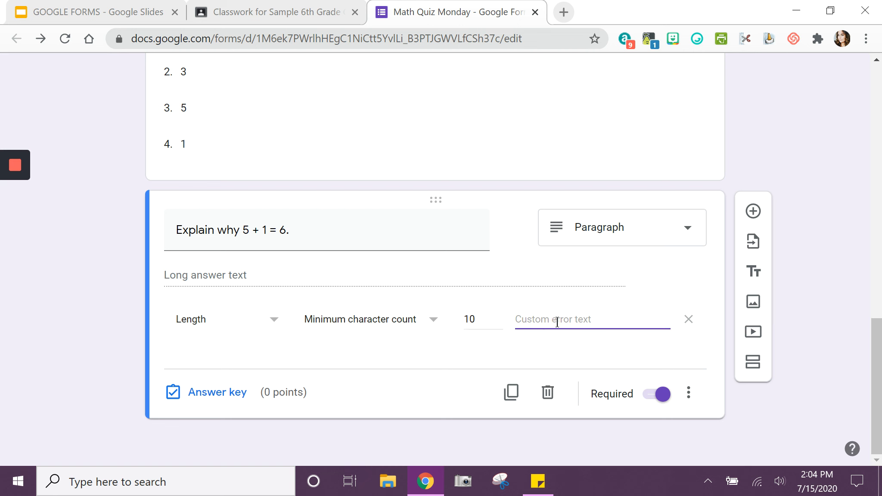
pyautogui.write('Explain more!')
pyautogui.click(837, 295)
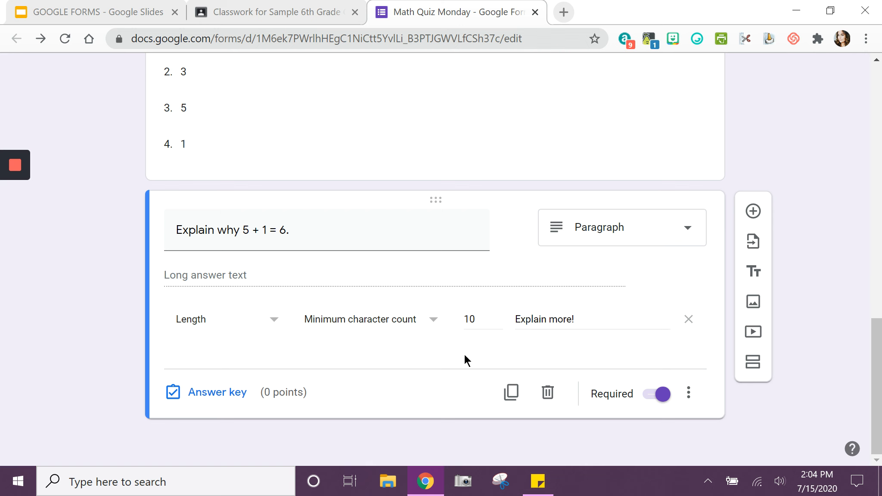
# Set the paragraph question's value to 3 points in the answer key and finish without adding answer feedback
pyautogui.click(198, 396)
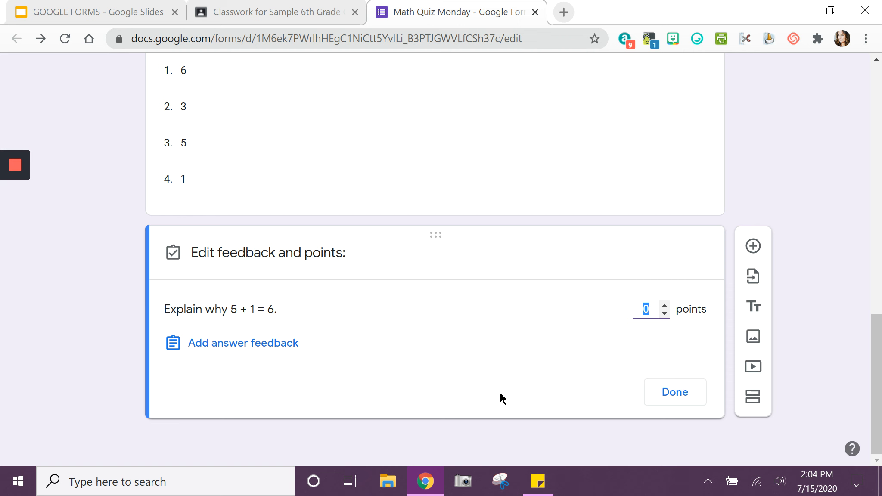
pyautogui.write('3')
pyautogui.click(224, 355)
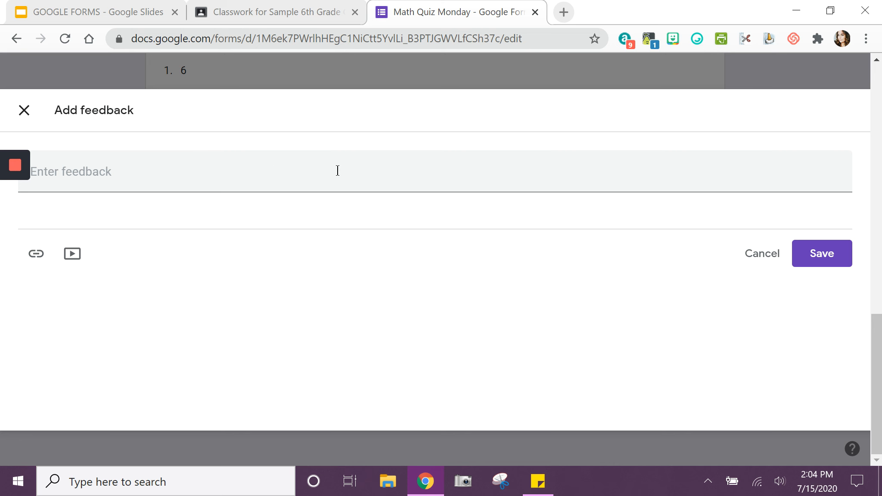
pyautogui.click(748, 259)
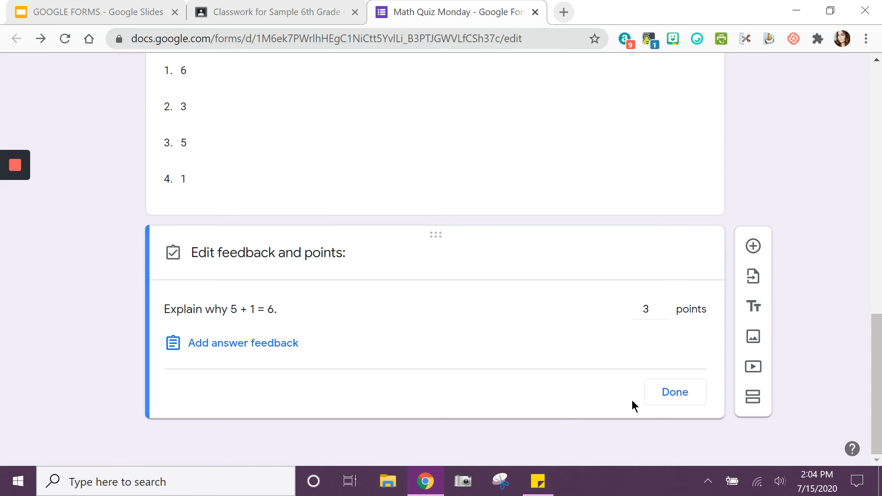
pyautogui.click(663, 399)
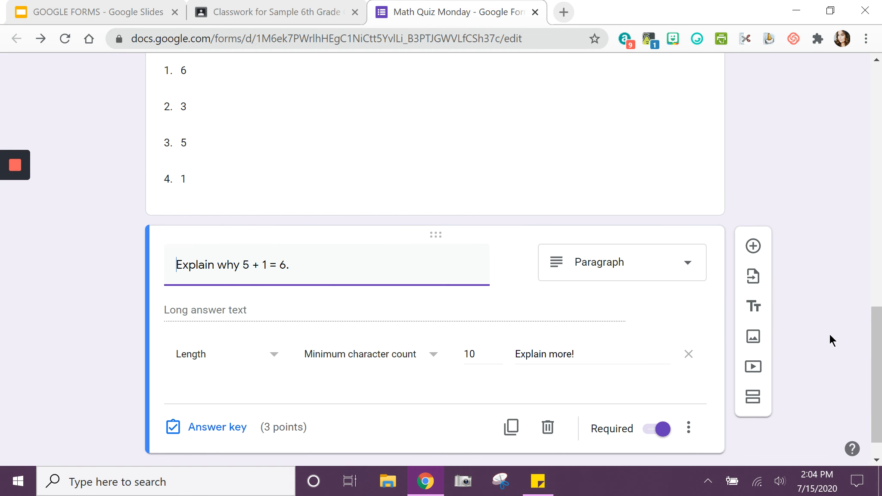
pyautogui.scroll(15, 829, 335)
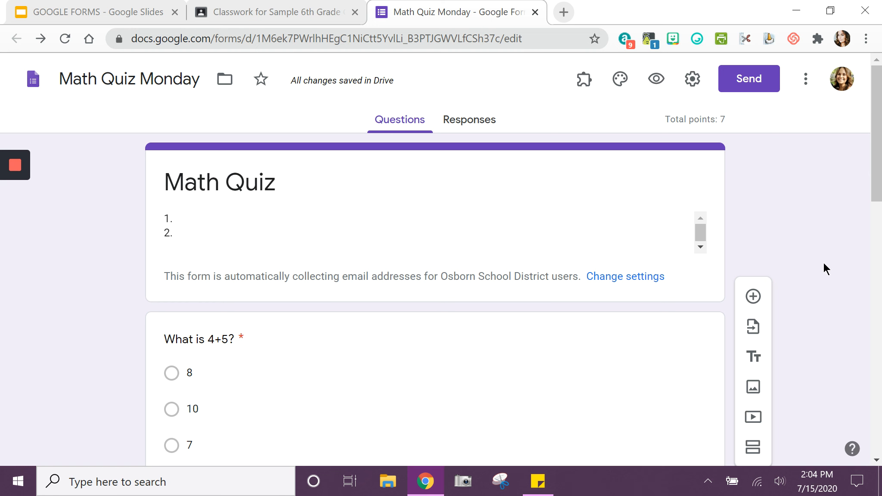
pyautogui.scroll(-5, 822, 263)
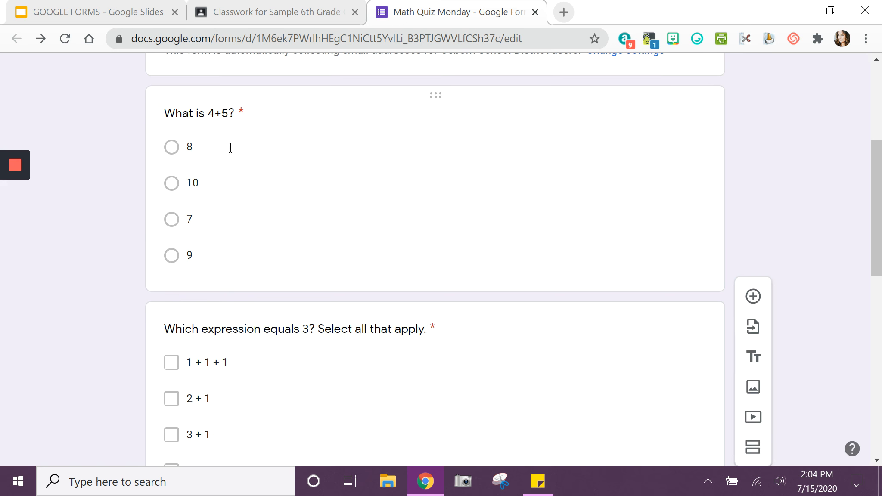
# Review the Required setting of the "What is 4+5?" question and look over all the quiz questions
pyautogui.click(242, 114)
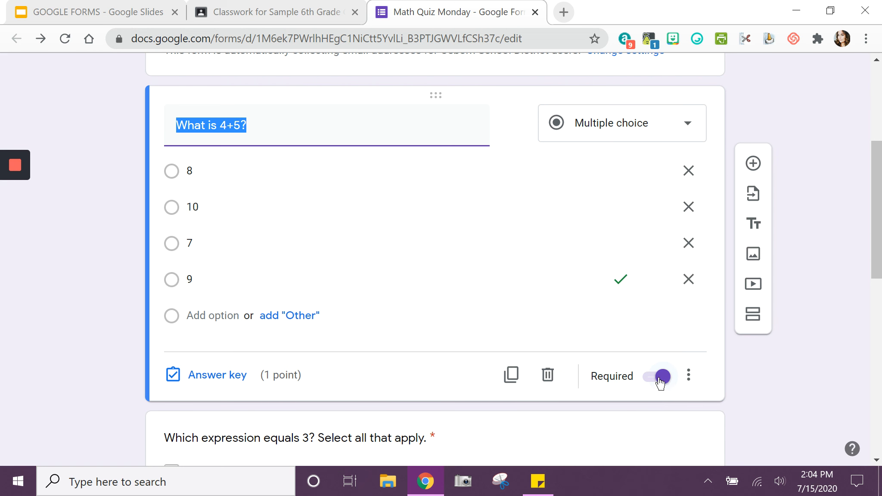
pyautogui.click(763, 384)
pyautogui.scroll(-1, 763, 383)
pyautogui.scroll(-10, 441, 222)
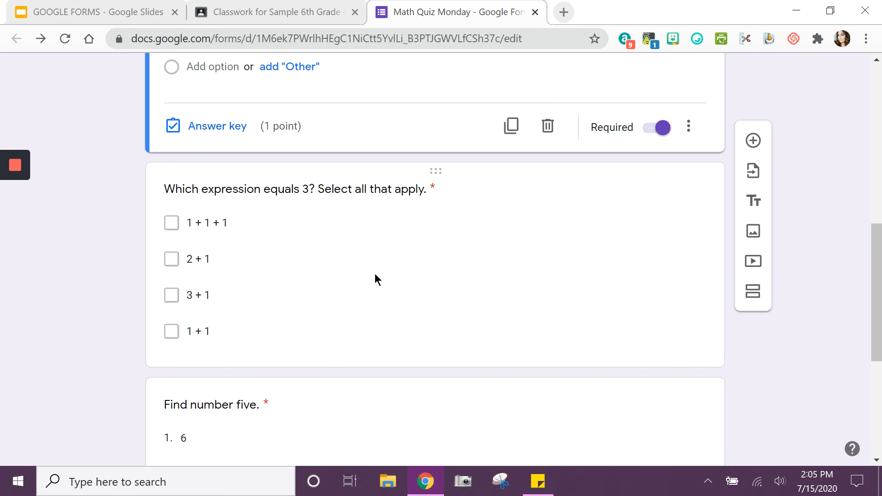
pyautogui.scroll(-2, 327, 275)
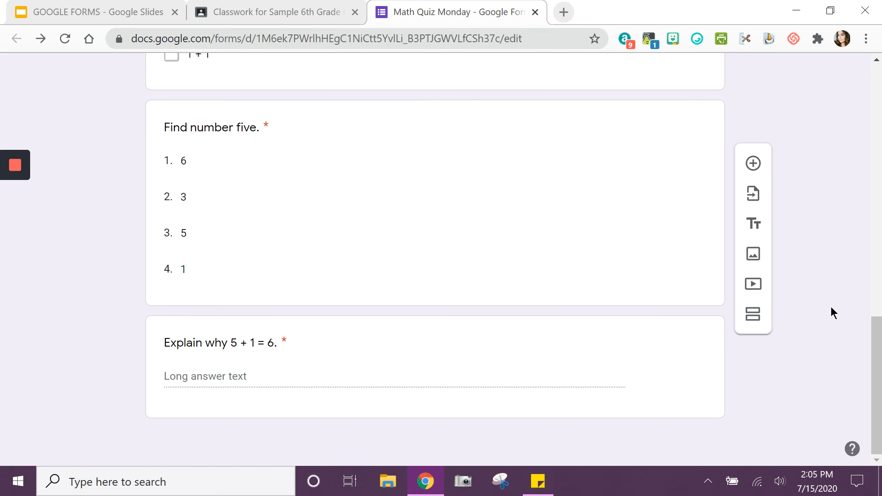
pyautogui.scroll(9, 831, 305)
pyautogui.scroll(9, 832, 306)
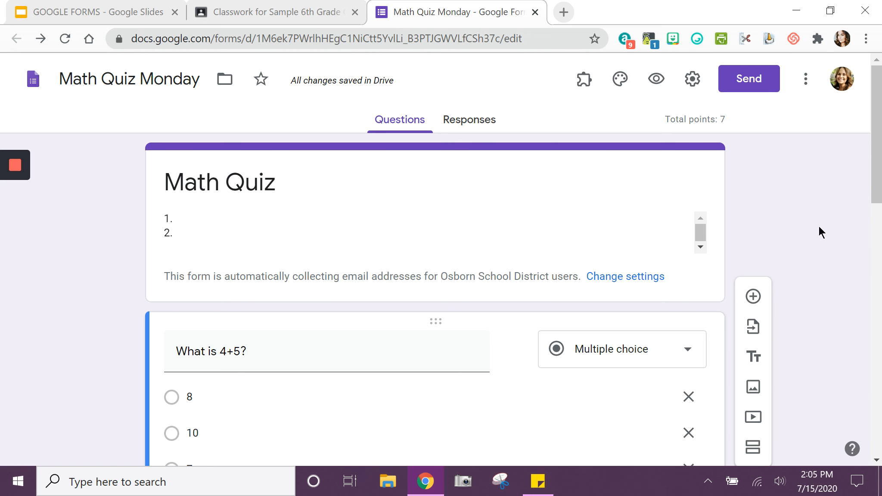
# Copy a shortened link to the form from the send options and return to the email sending option
pyautogui.click(750, 86)
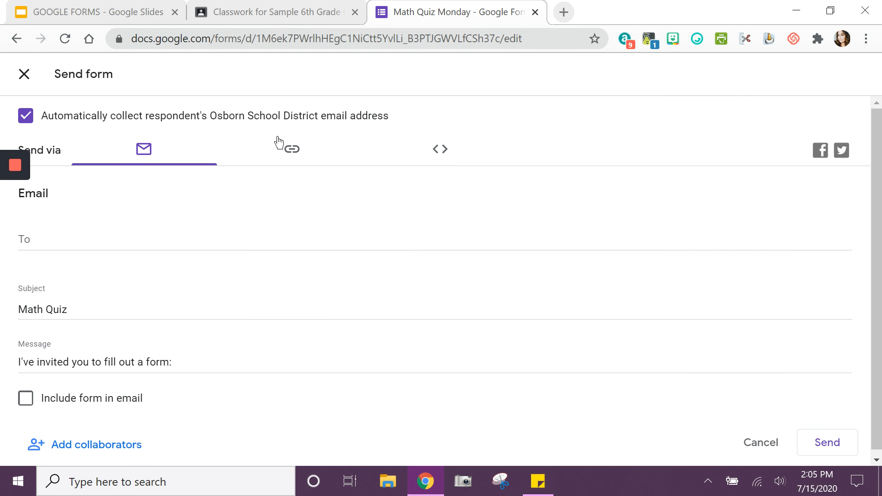
pyautogui.click(300, 157)
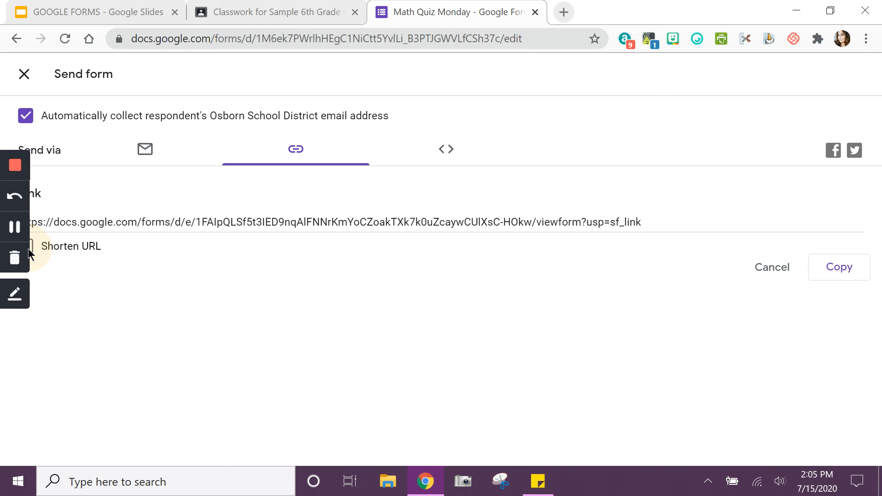
pyautogui.click(26, 246)
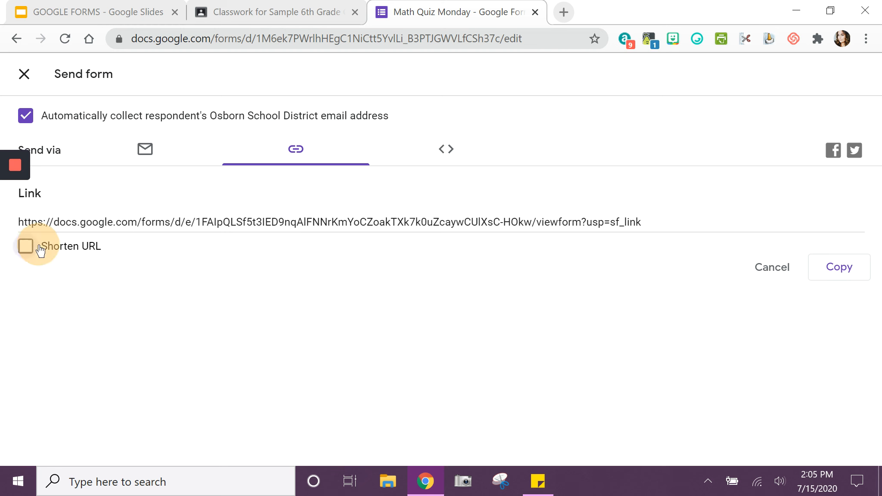
pyautogui.click(848, 273)
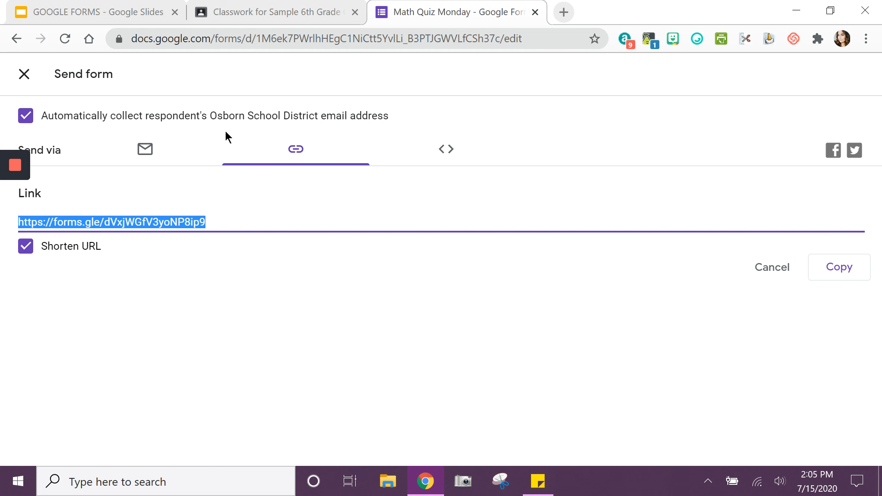
pyautogui.click(146, 149)
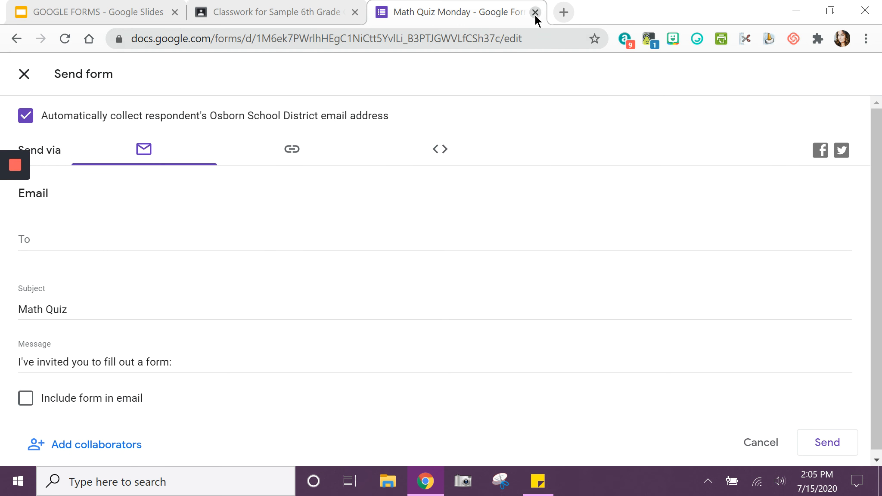
# Close the Math Quiz Monday form and assign the Math Quiz assignment in Google Classroom
pyautogui.click(314, 12)
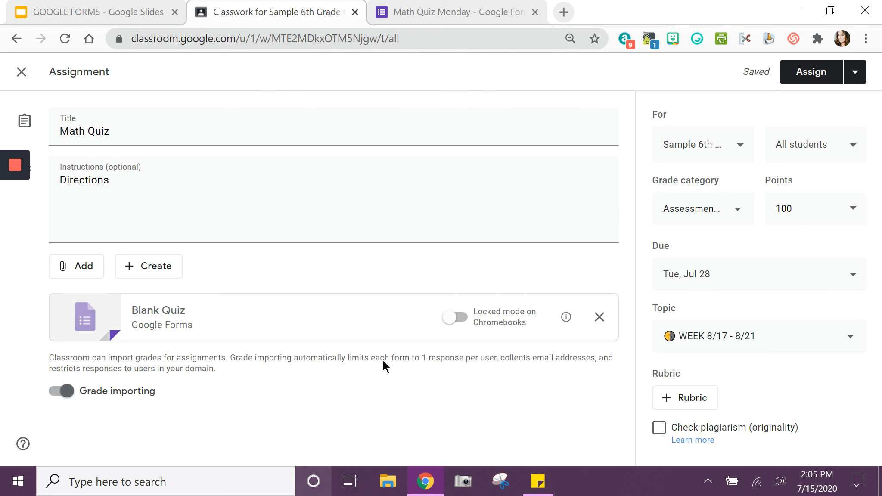
pyautogui.click(464, 18)
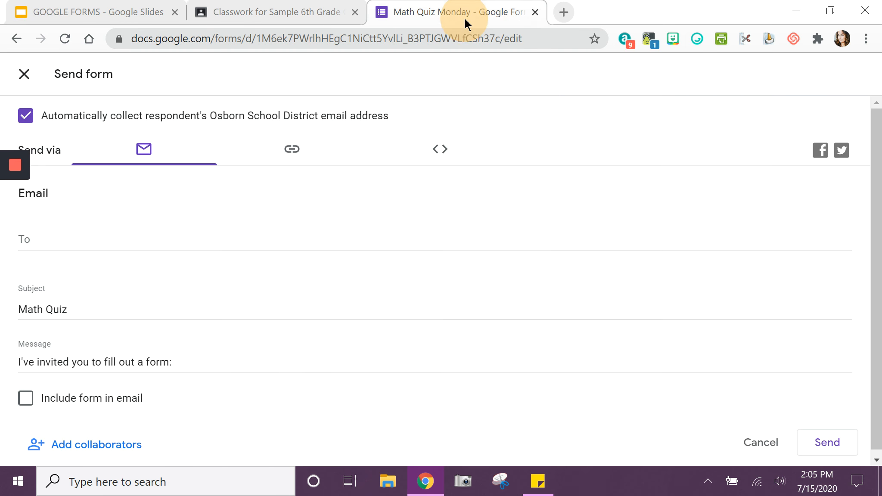
pyautogui.click(535, 13)
pyautogui.click(809, 77)
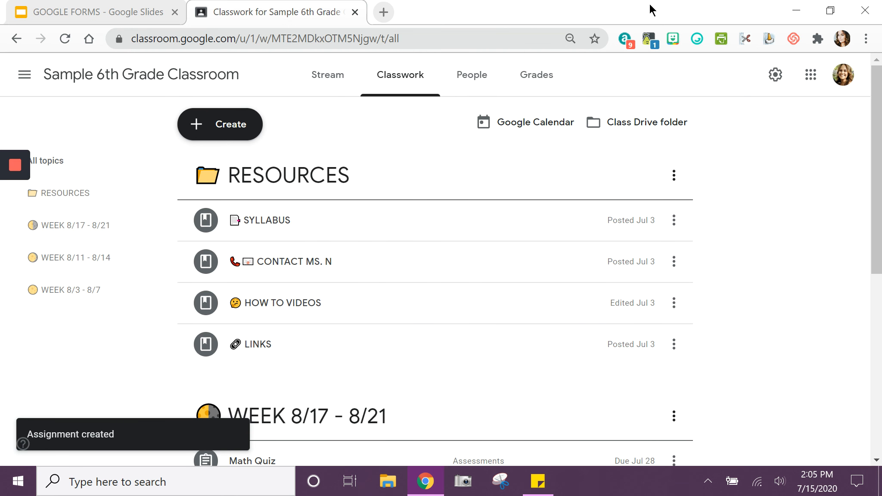
# Examine the posted Math Quiz assignment's details under the WEEK 8/17 - 8/21 topic
pyautogui.scroll(-5, 770, 260)
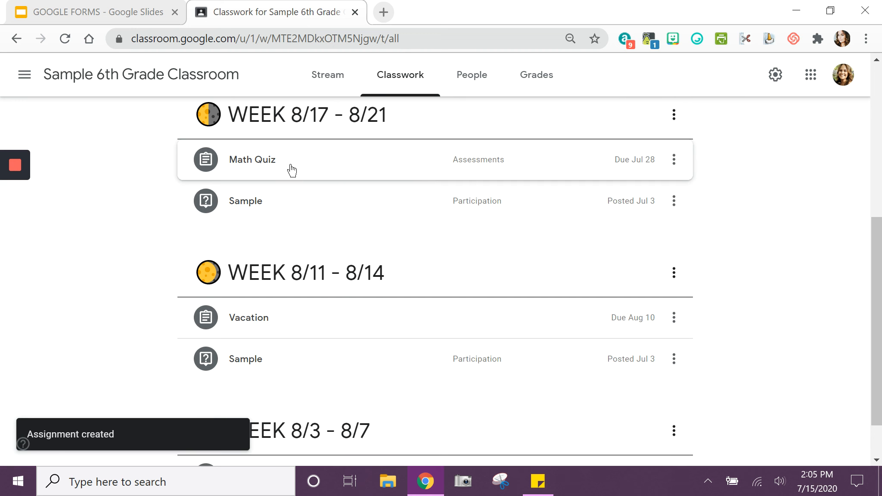
pyautogui.click(292, 170)
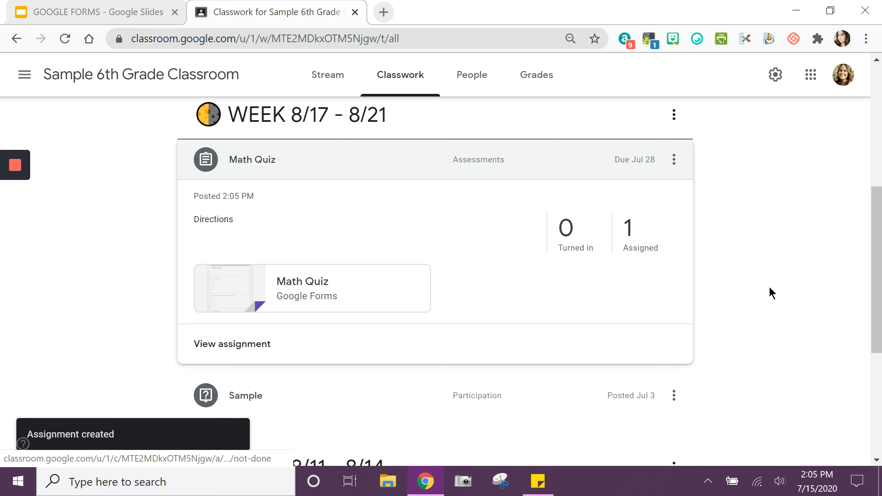
pyautogui.scroll(5, 769, 287)
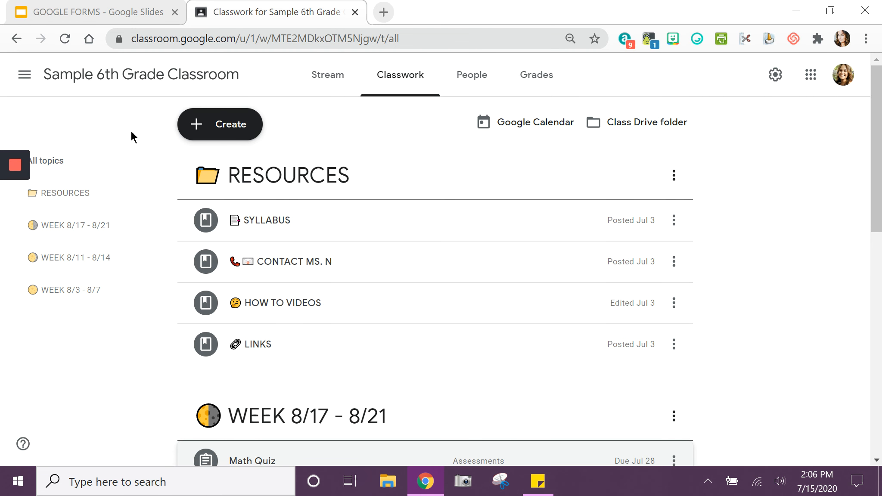
# Switch to the GOOGLE FORMS presentation in Google Slides and advance to the Performance Task slide
pyautogui.click(104, 14)
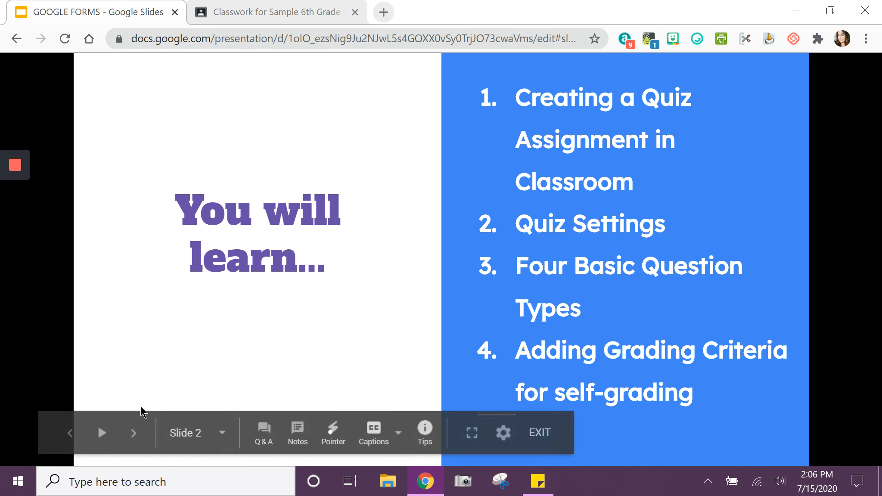
pyautogui.click(131, 433)
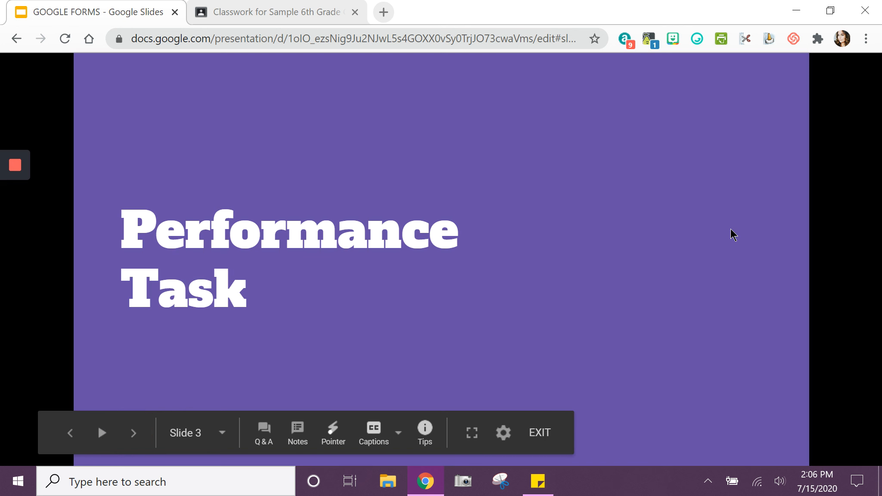